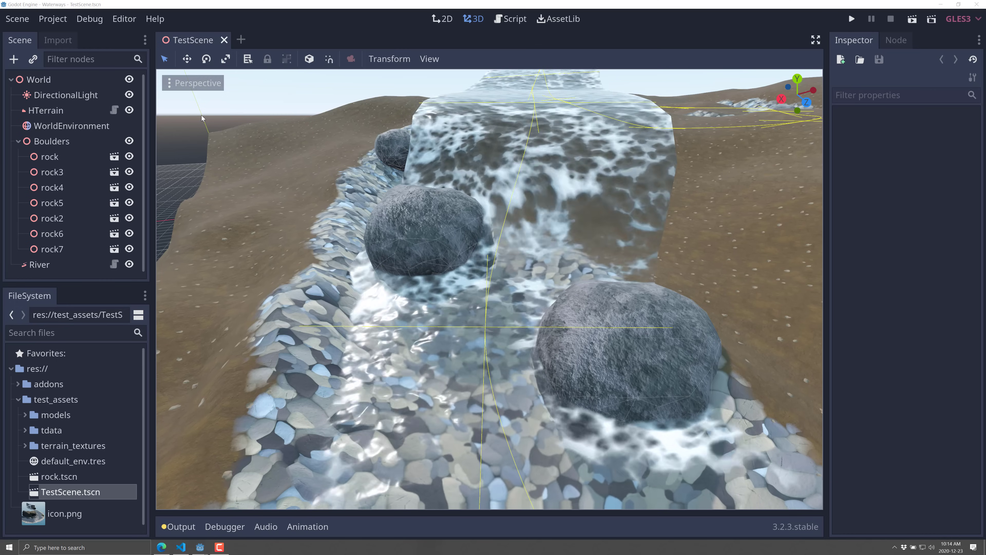
Examine the river, its boulders and the surrounding terrain in TestScene from several angles.
right_drag(486, 366, 495, 194)
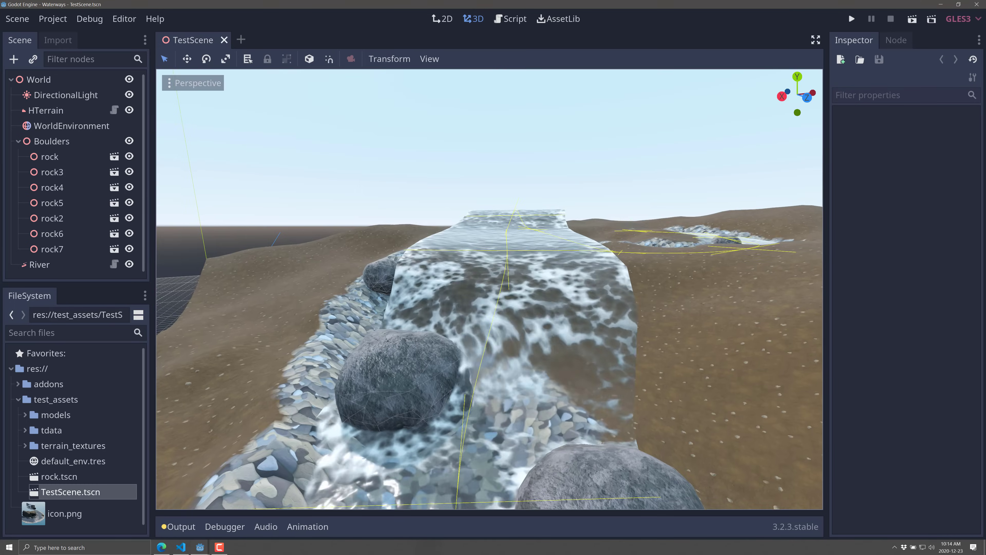
right_drag(202, 118, 202, 118)
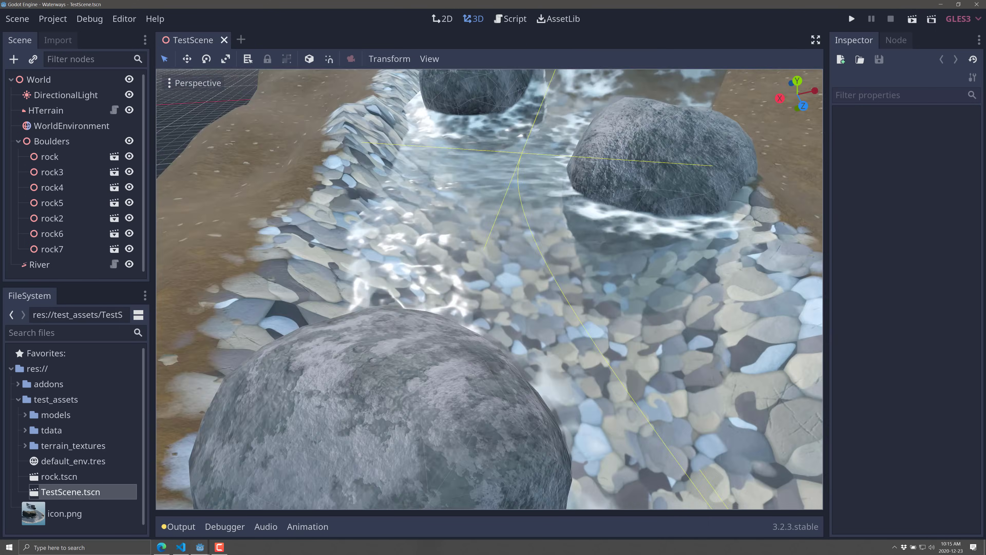
right_drag(384, 393, 384, 392)
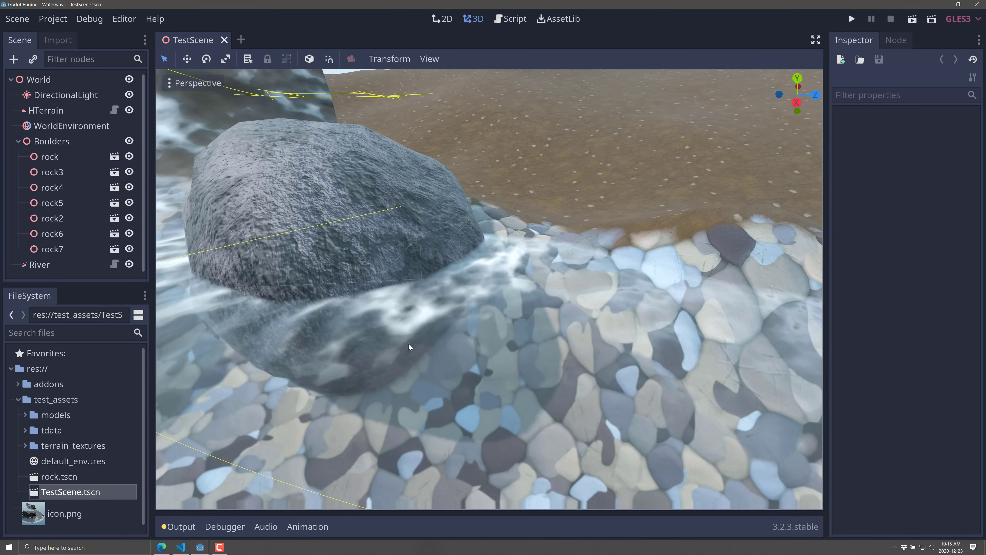
mouse_move(409, 345)
right_down()
mouse_move(437, 374)
mouse_move(413, 329)
right_up()
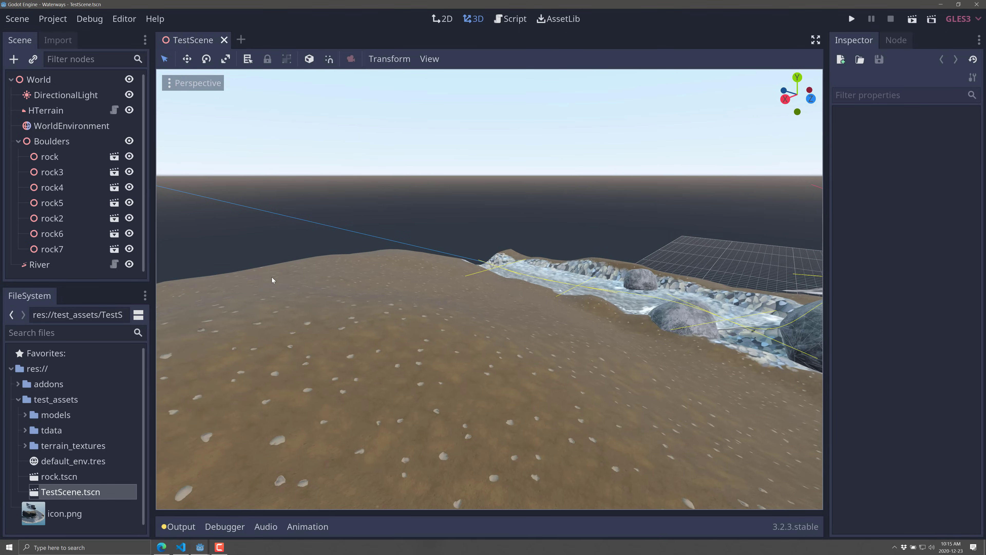
Switch to the browser and review the godot_heightmap_plugin and WaterGenGodot repository pages on GitHub.
click(173, 546)
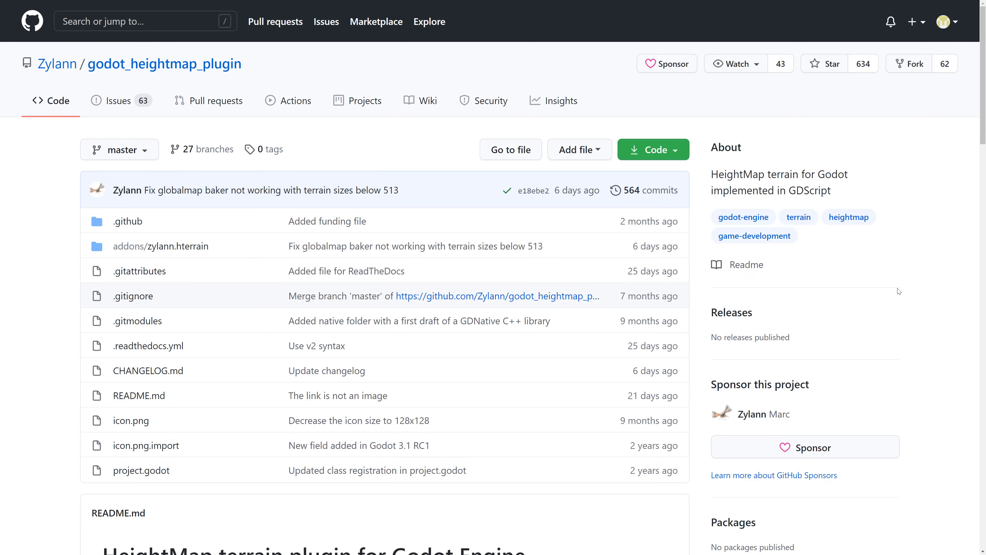
scroll(757, 326, down, 5)
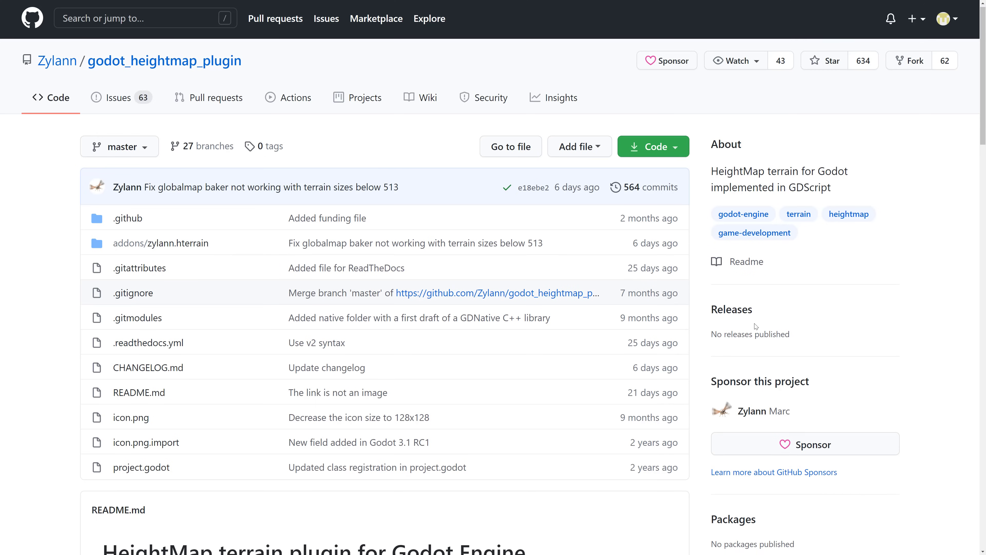
scroll(719, 314, down, 4)
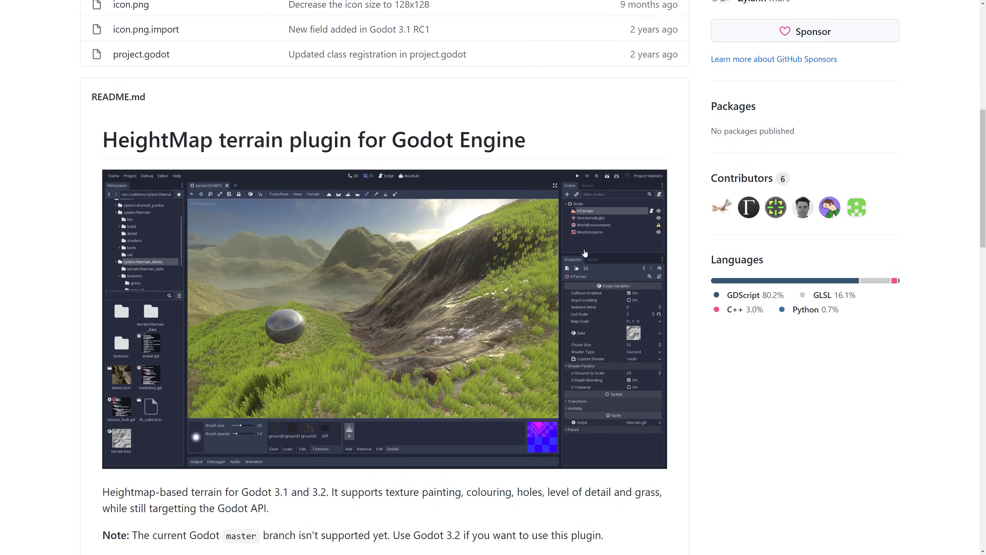
key(ctrl+Tab)
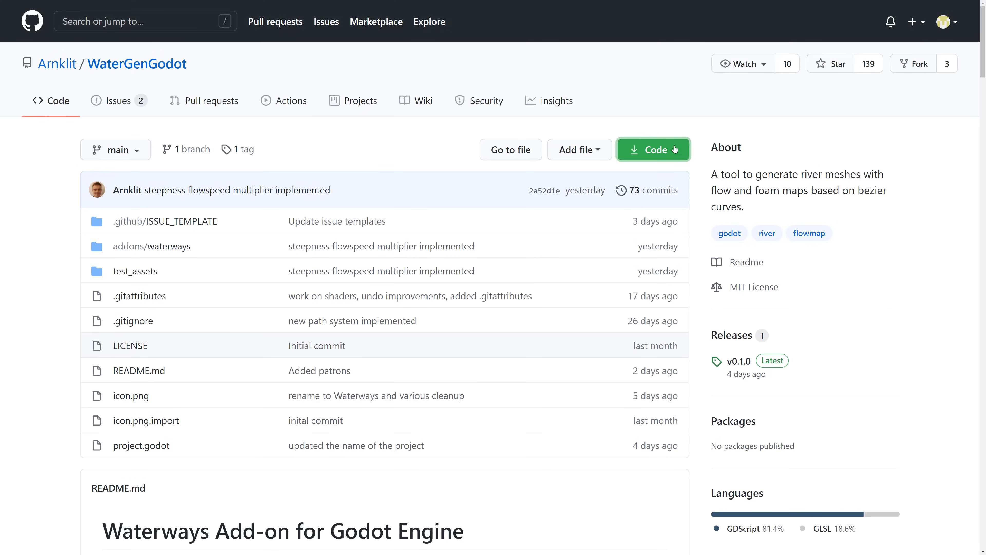
click(673, 152)
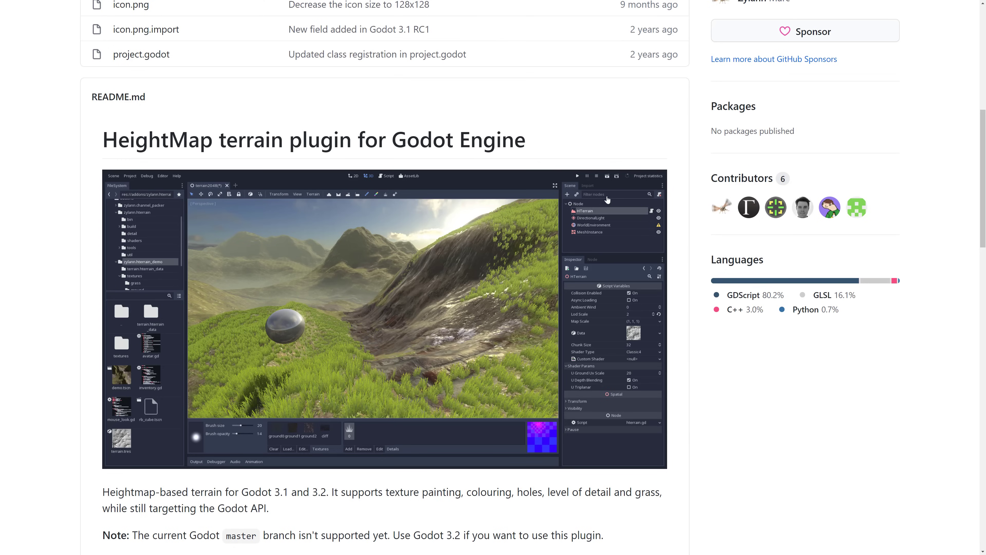
scroll(608, 199, up, 10)
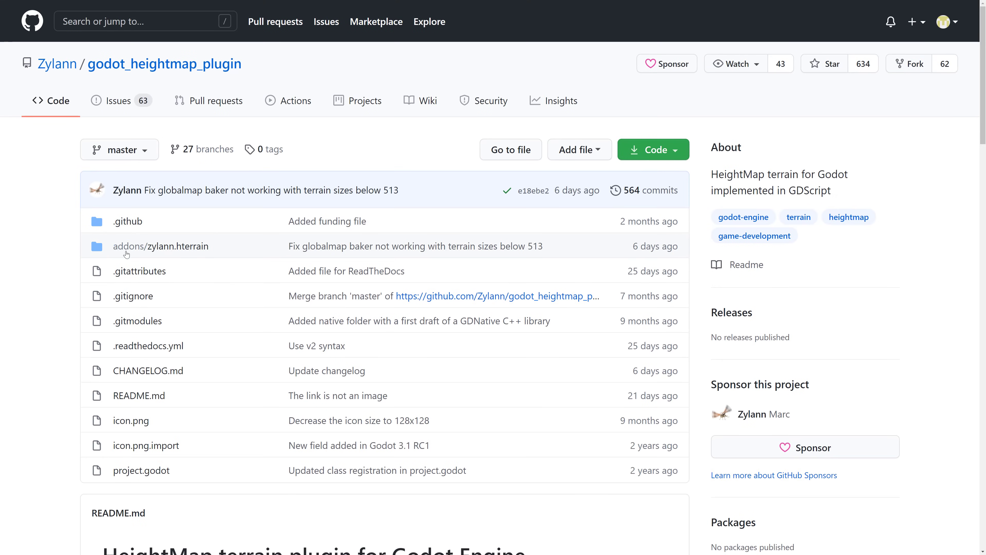
click(174, 256)
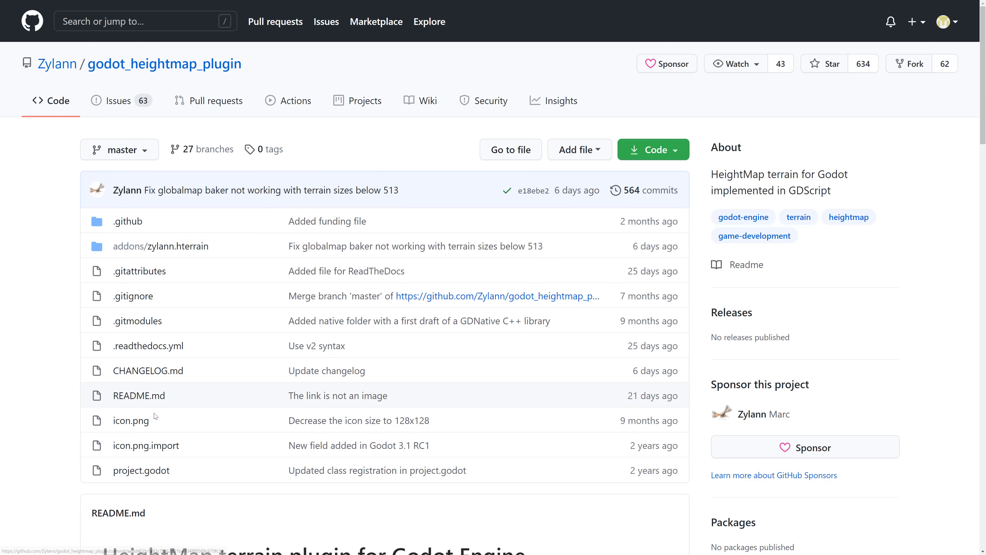
Switch back to Godot and create a new 3D scene with a Spatial root node.
key(alt+Tab)
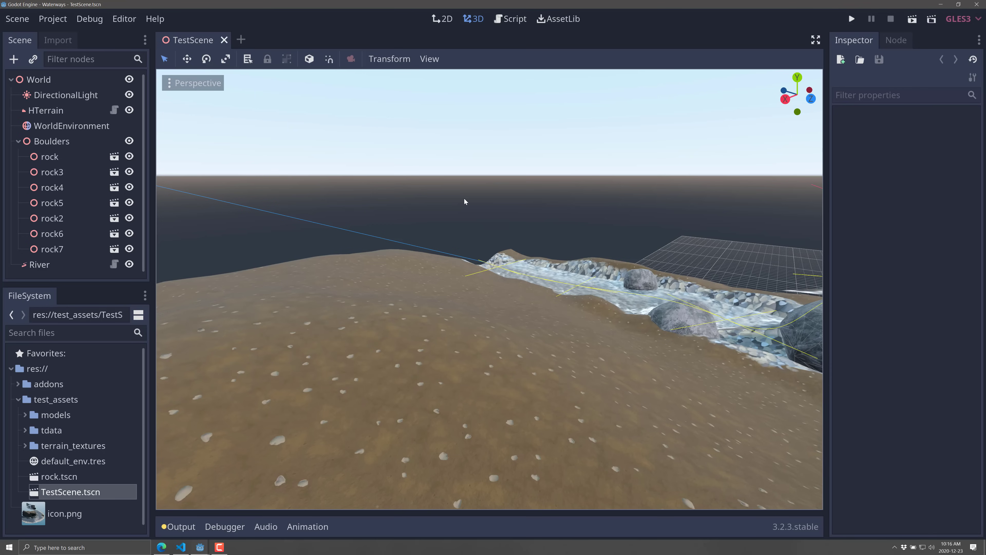
click(17, 19)
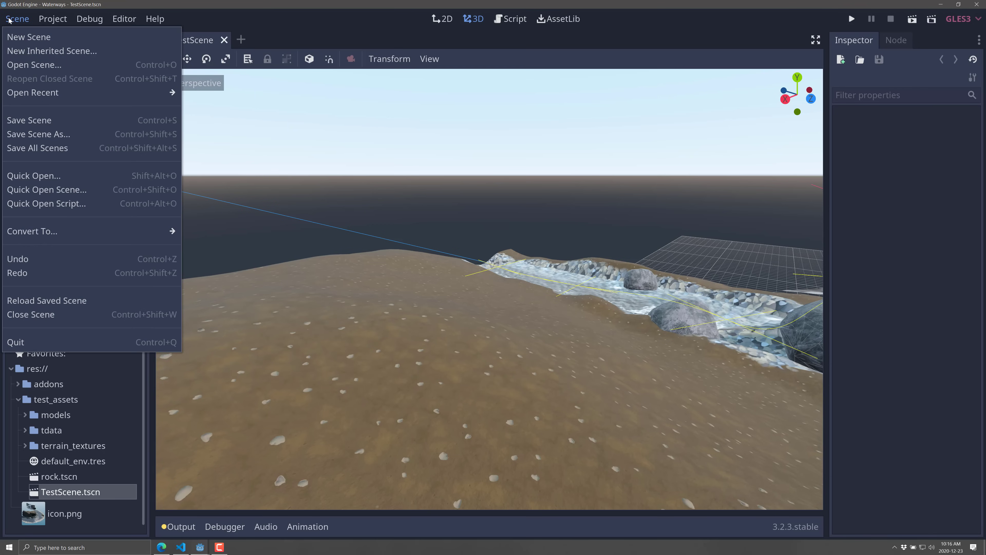
click(17, 35)
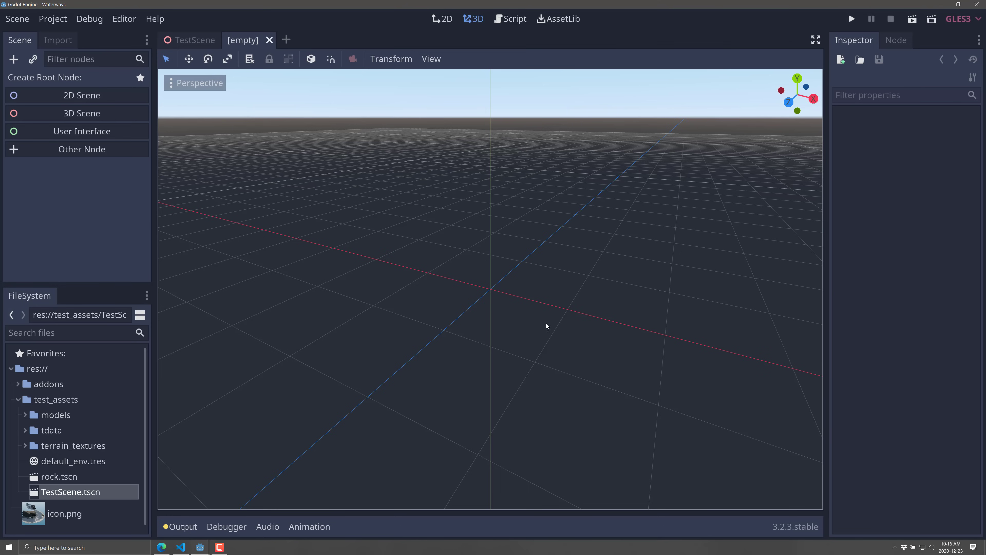
click(91, 114)
click(56, 80)
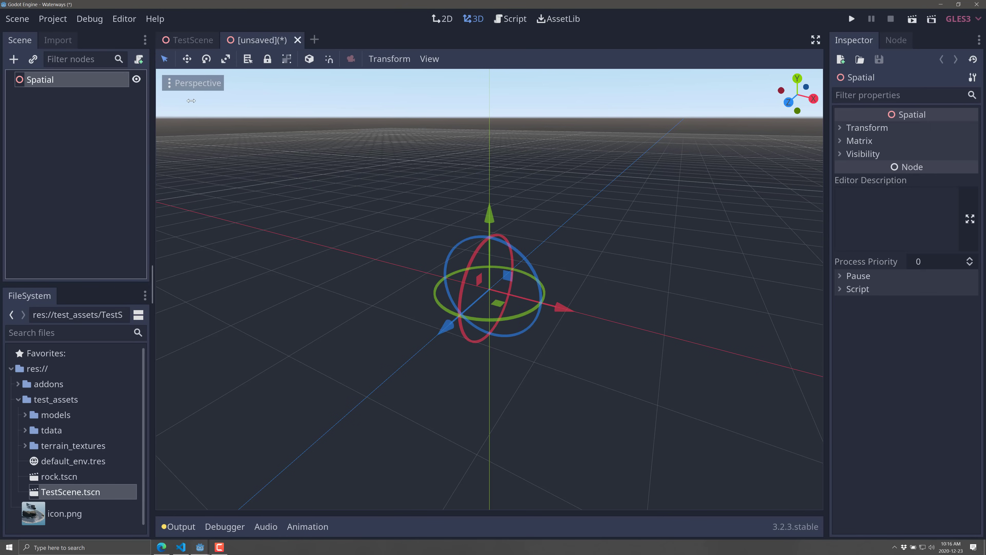
key(a)
mouse_move(531, 310)
right_down()
mouse_move(548, 320)
mouse_move(530, 310)
right_up()
key(s)
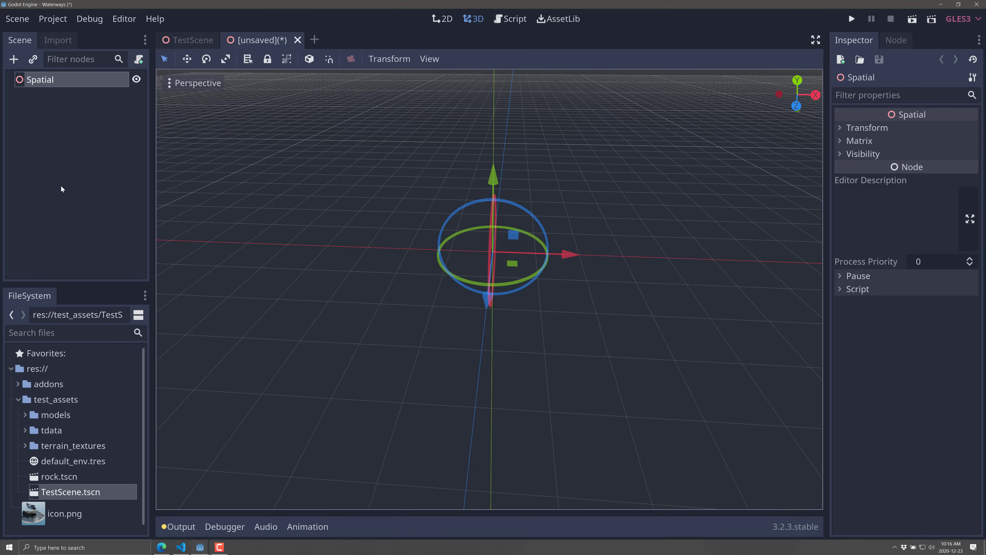
Check in the project settings whether the Waterways and Heightmap Terrain plugins are enabled.
click(14, 59)
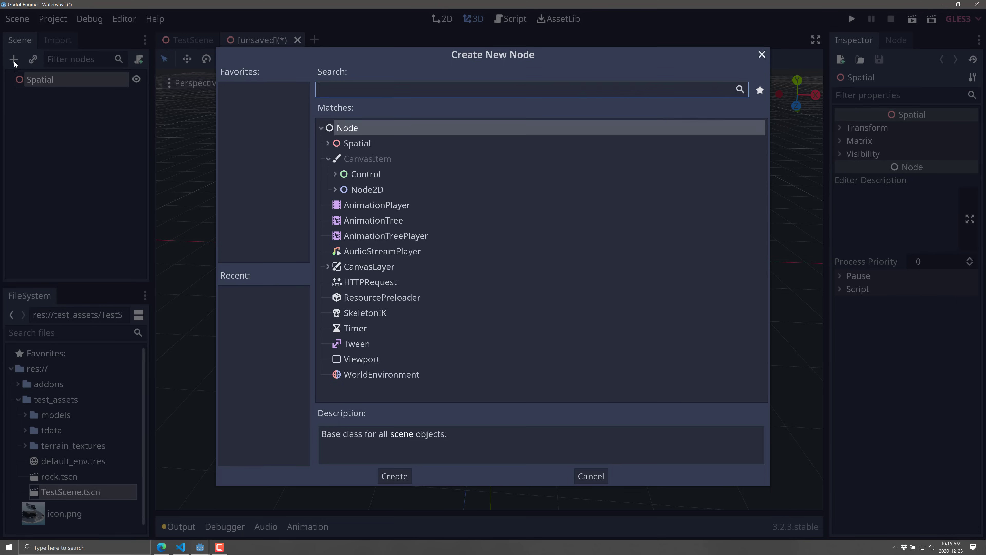
key(Escape)
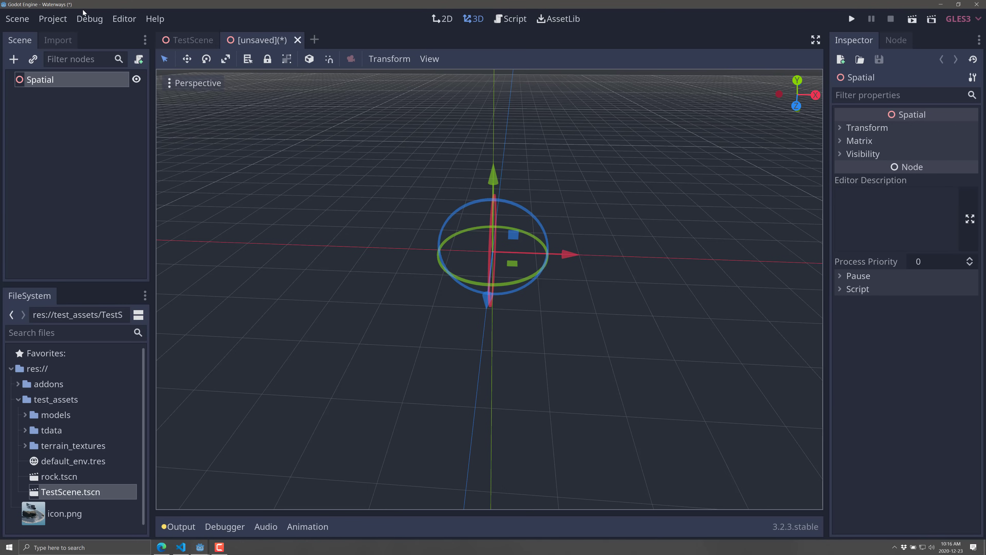
click(53, 19)
click(59, 37)
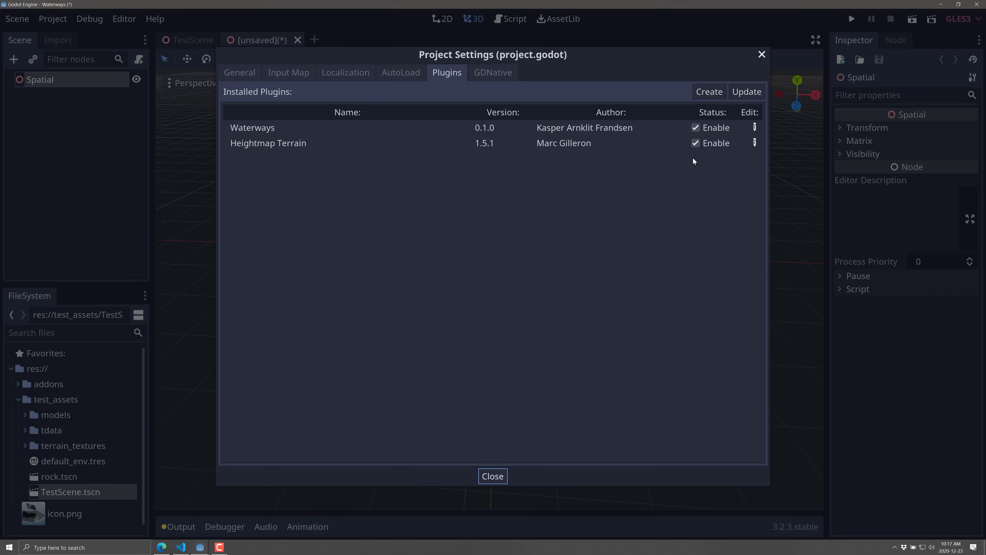
click(761, 56)
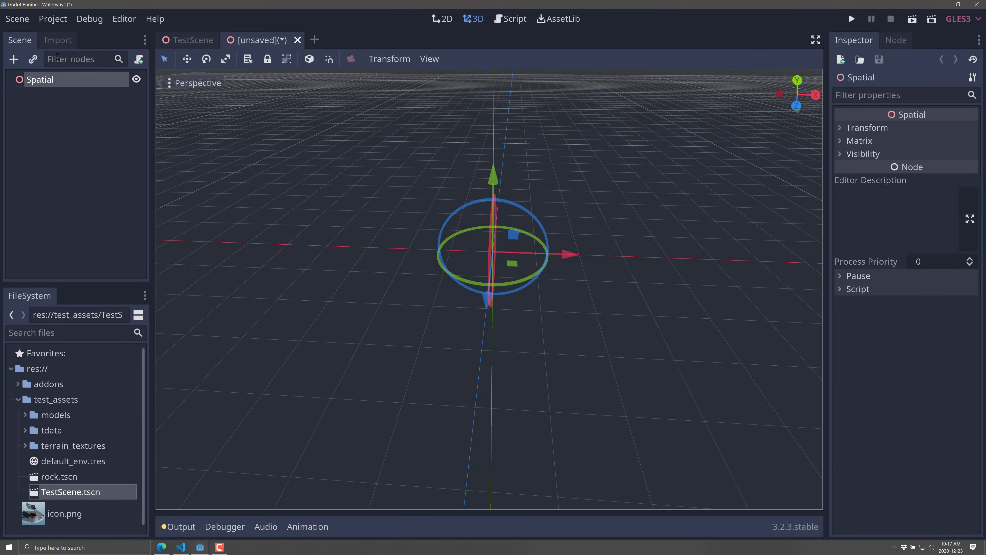
Add an HTerrain node as a child of the Spatial root node.
click(14, 60)
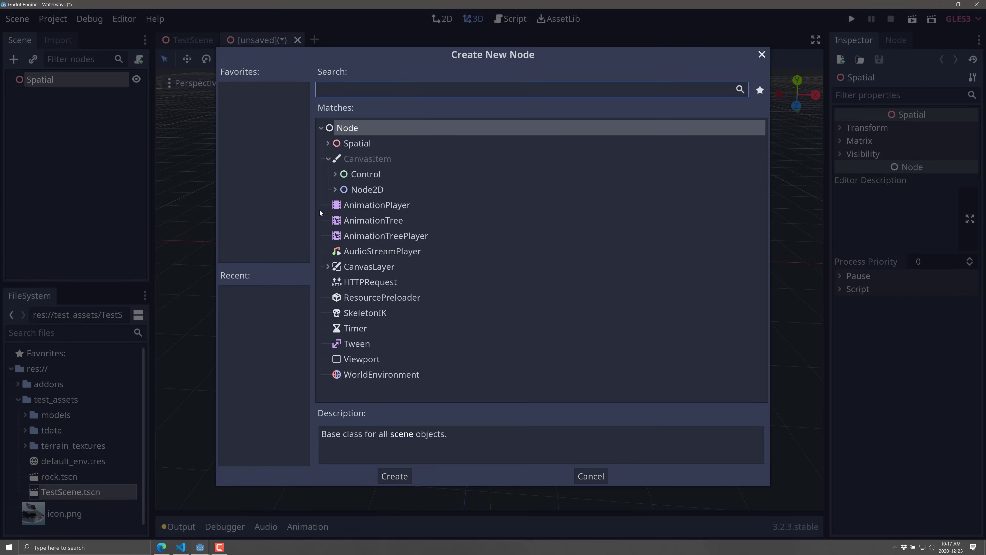
text(terr)
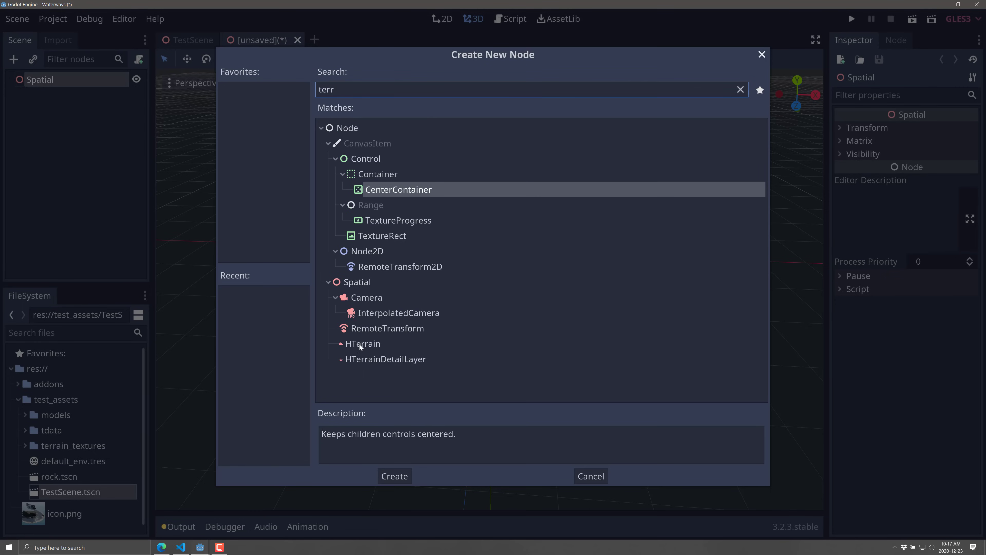
double_click(372, 345)
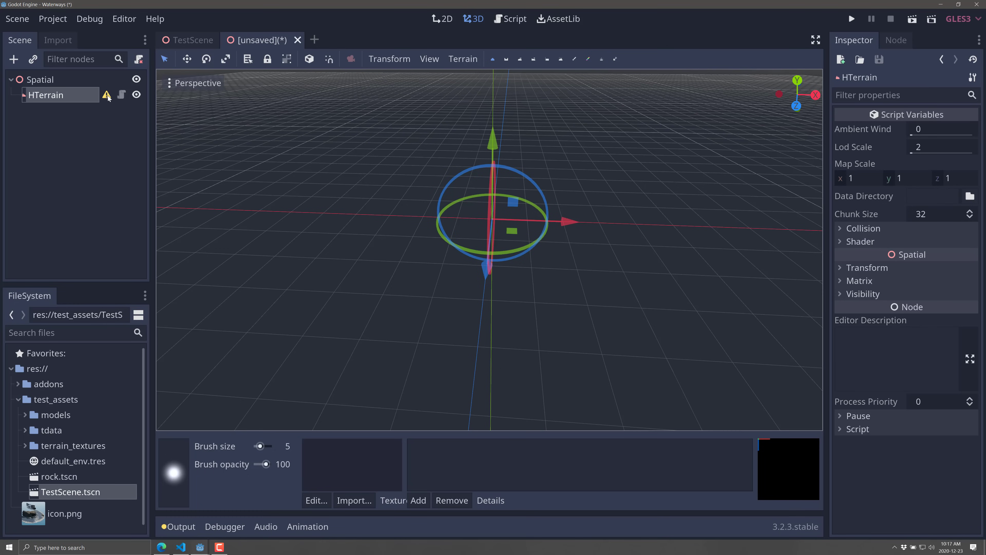
Set the HTerrain node's data directory to res://test_assets/tdata.
mouse_move(108, 98)
click(970, 196)
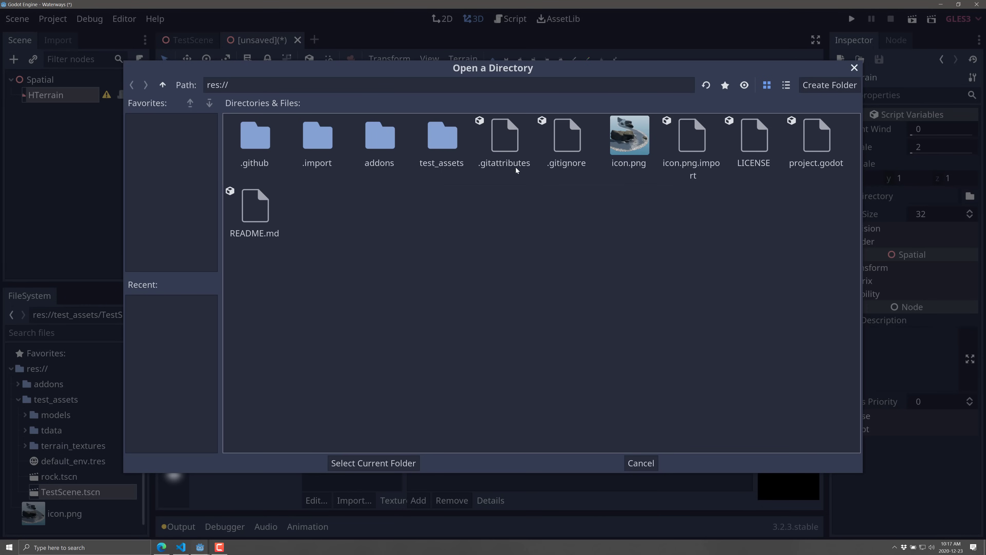
double_click(434, 149)
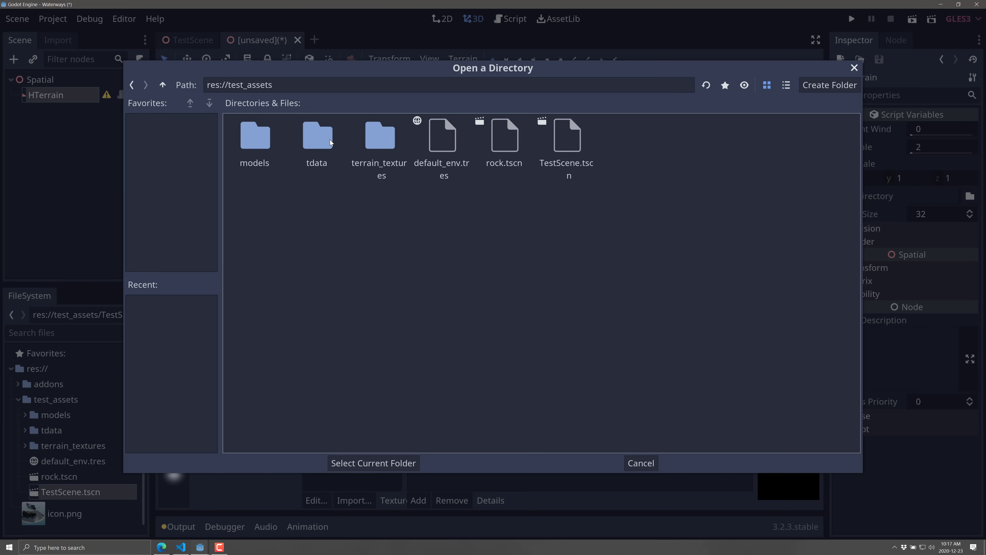
double_click(321, 143)
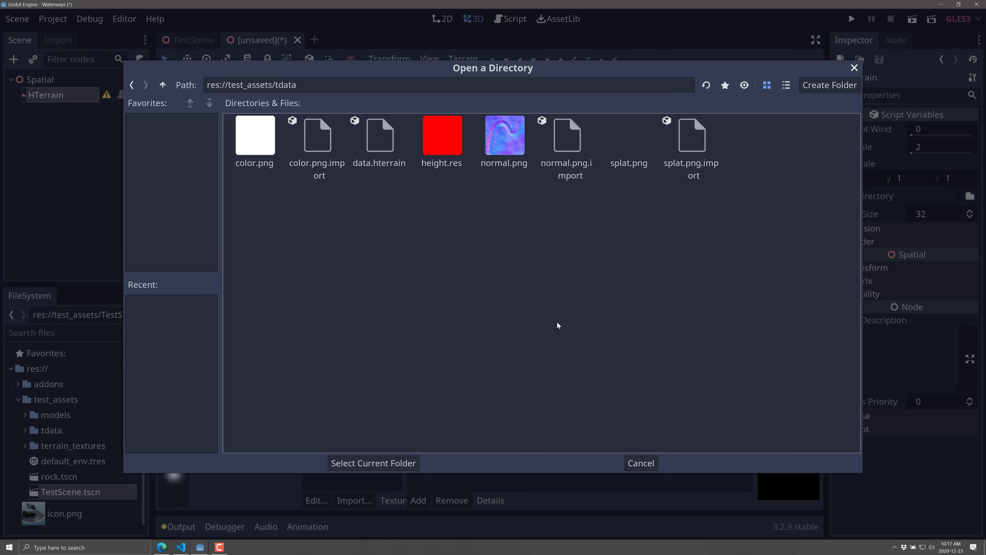
click(389, 461)
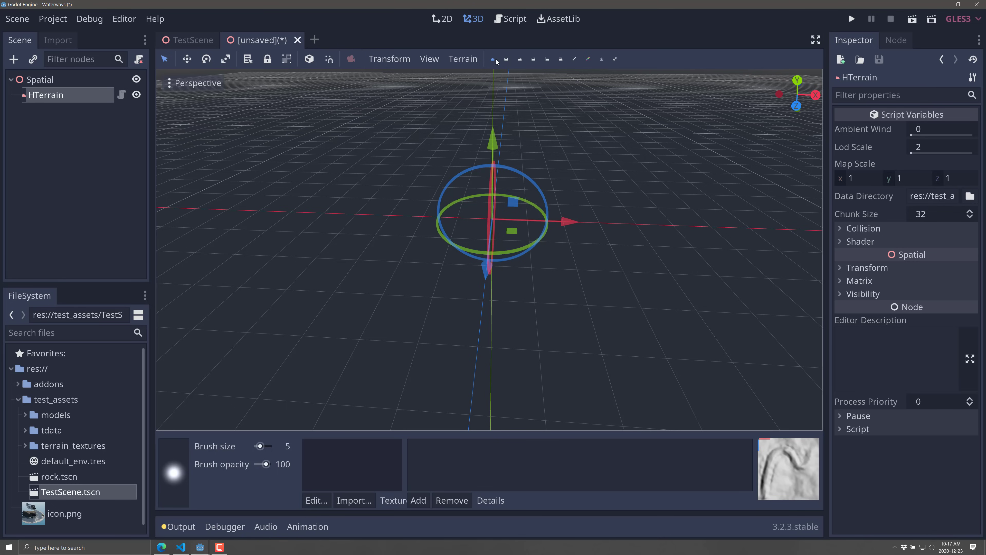
Open the terrain generator for the HTerrain node and set the offset to x 0 and y 0.
click(464, 62)
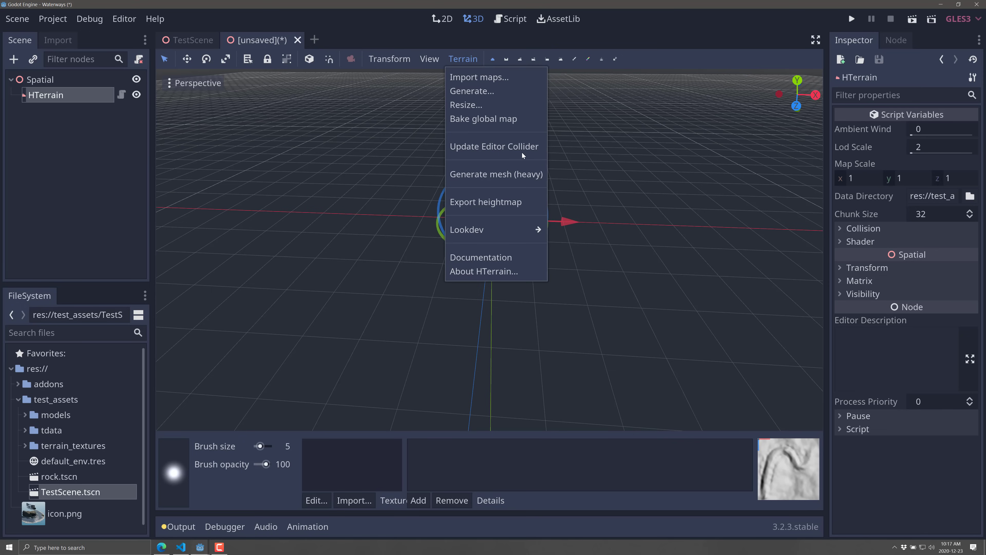
click(479, 93)
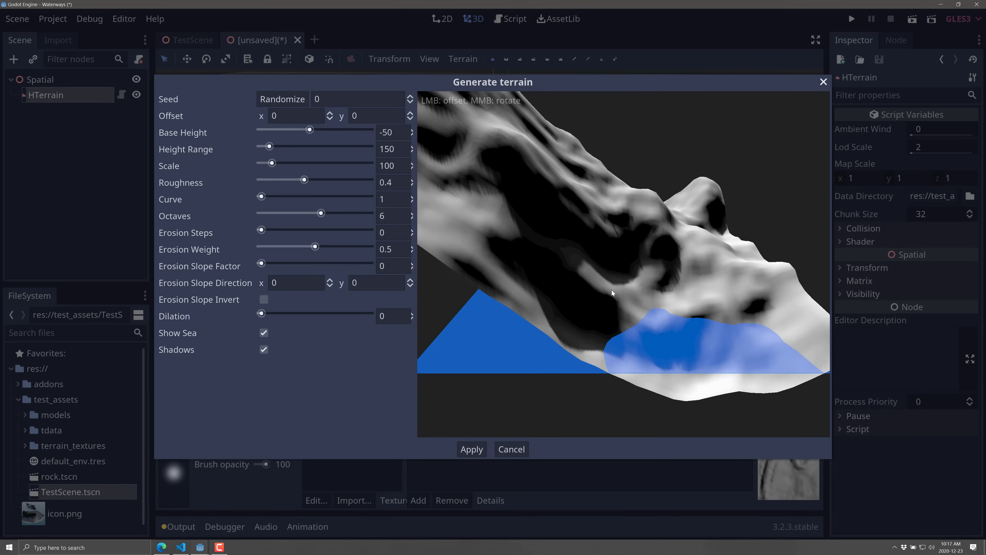
drag(612, 290, 585, 306)
double_click(300, 119)
drag(300, 119, 187, 128)
text(0)
click(386, 117)
key(ctrl+a)
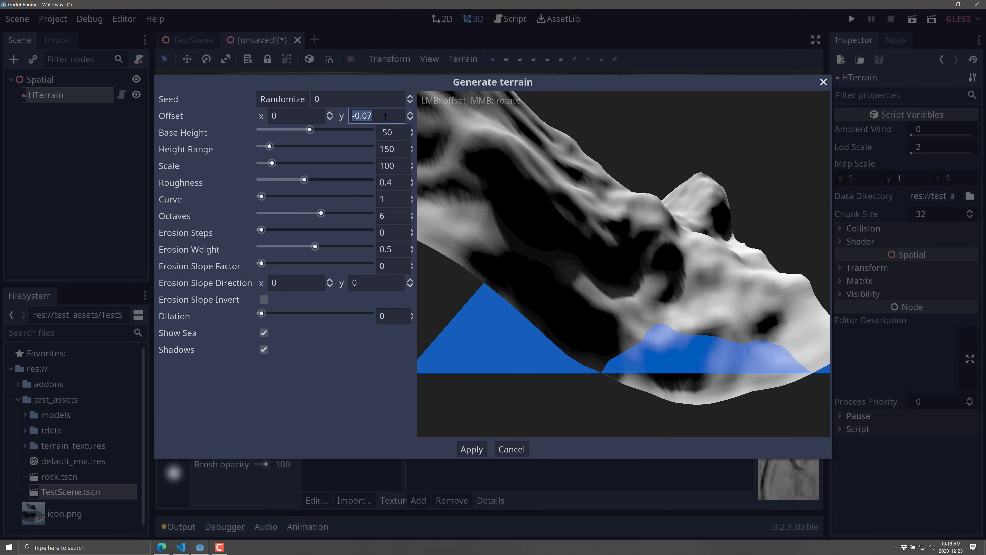
text(0)
Set the generated terrain's height range to 10 and its scale to 50.
click(385, 148)
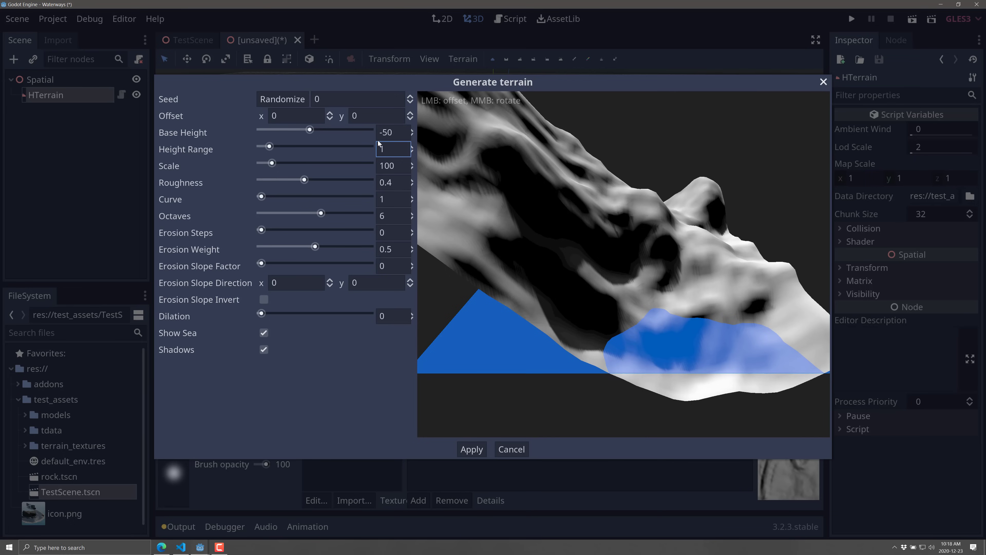
click(405, 164)
drag(405, 164, 378, 166)
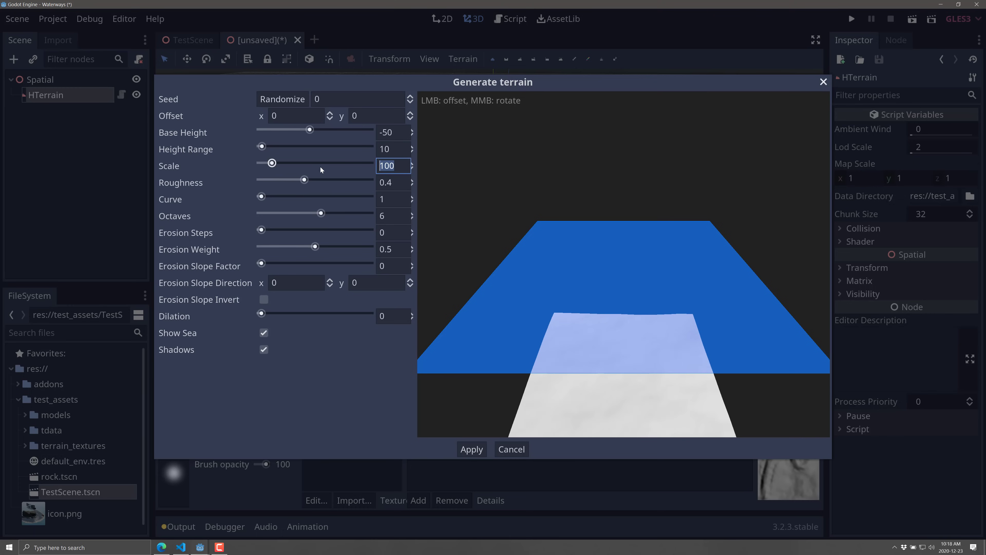
text(50)
key(Return)
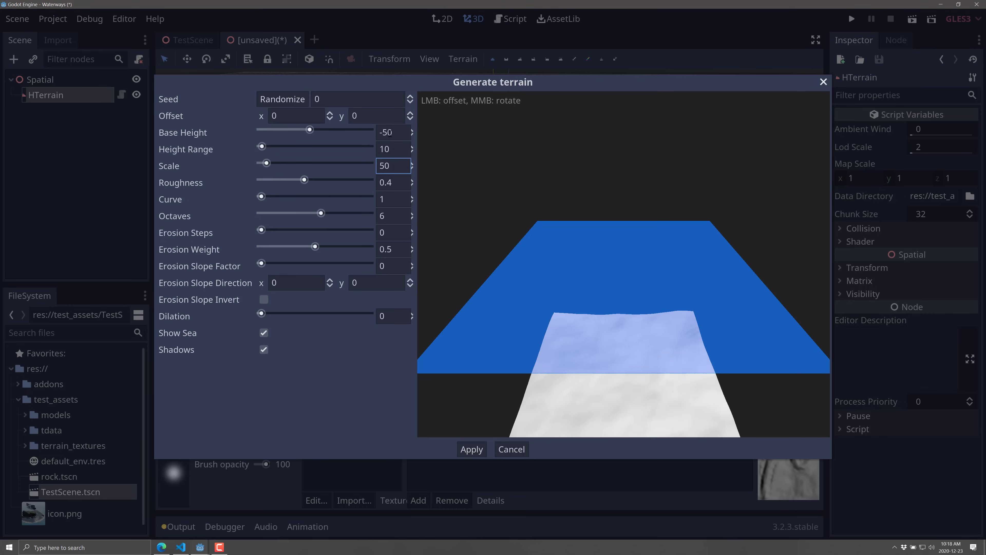
Set the generated terrain's base height to -10.
drag(390, 134, 366, 132)
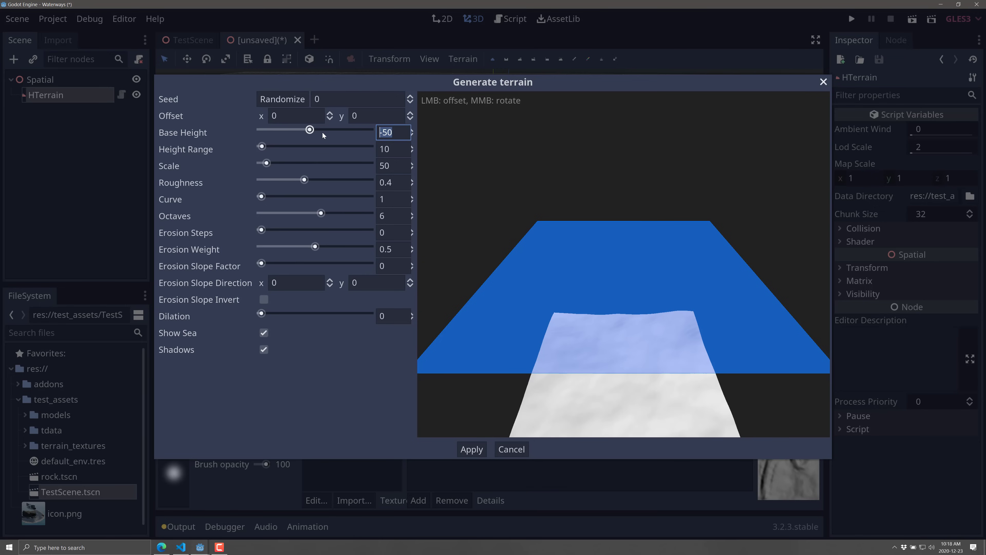
text(-10)
key(Return)
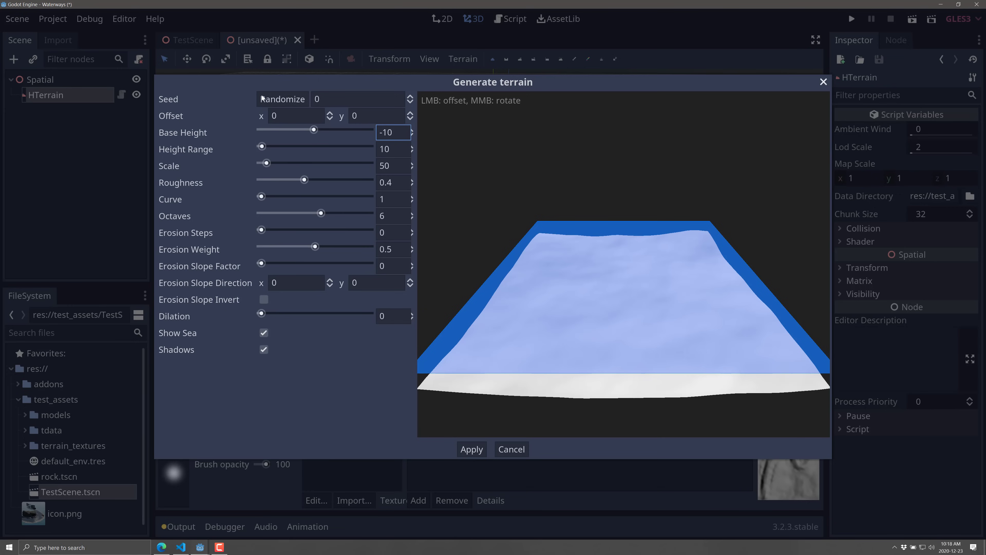
Set the terrain generator's seed to 10 and apply the generated terrain.
click(410, 97)
click(410, 97)
click(410, 97)
click(410, 97)
click(410, 96)
click(410, 96)
click(410, 96)
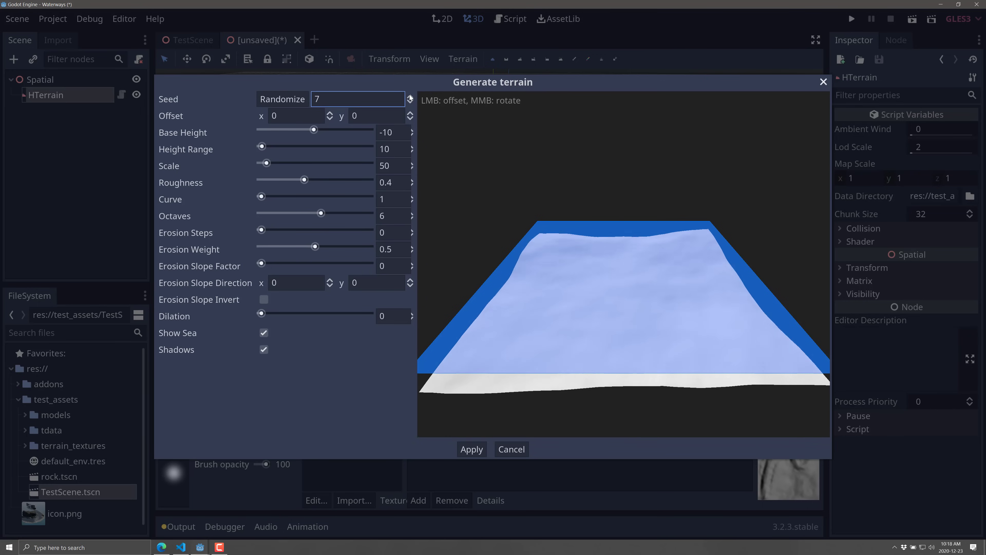
click(410, 96)
click(410, 97)
click(410, 96)
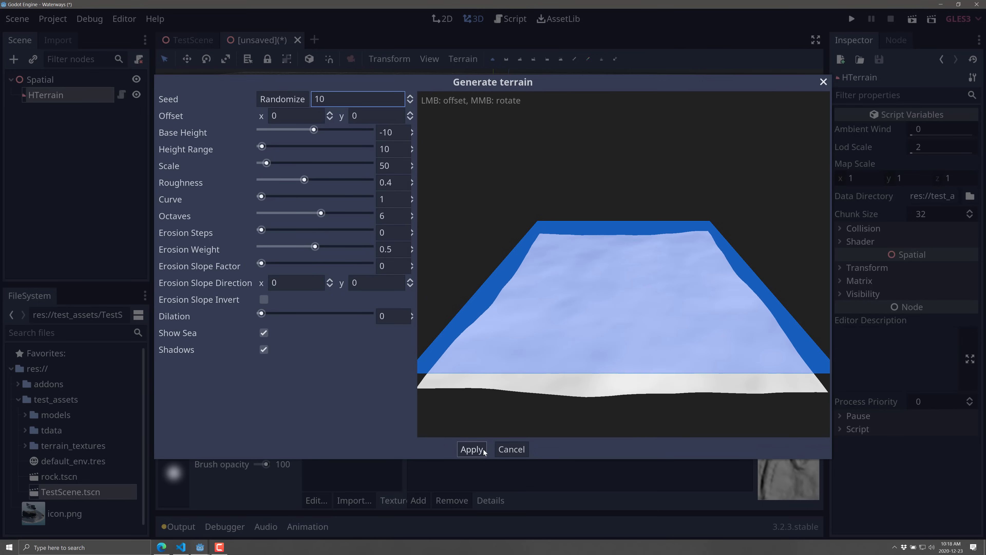
click(471, 449)
Carve a winding river channel across the terrain using the Lower height brush at size 5.
mouse_move(601, 273)
right_down()
mouse_move(468, 263)
mouse_move(461, 304)
mouse_move(474, 266)
mouse_move(500, 263)
mouse_move(497, 277)
right_up()
key(e)
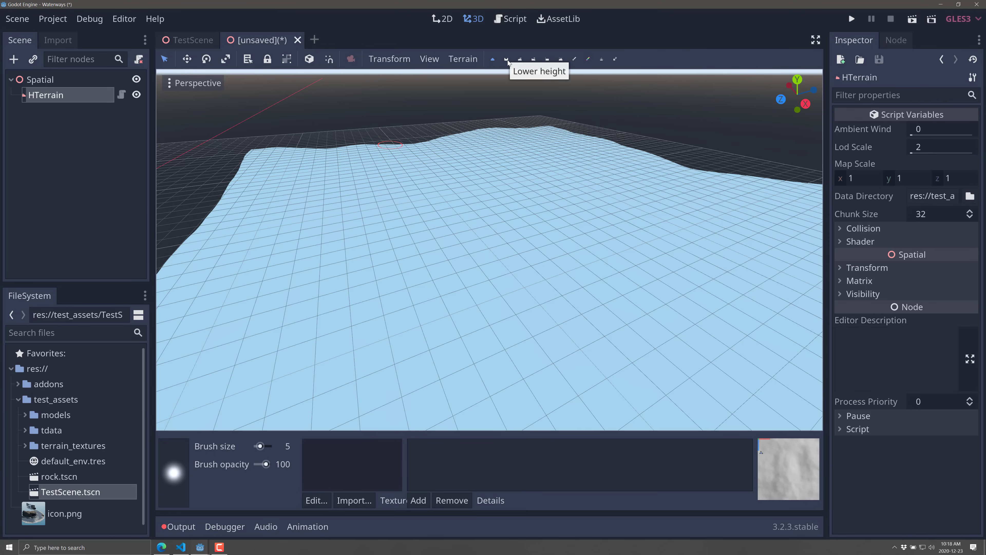
mouse_move(457, 173)
mouse_down()
mouse_move(552, 176)
mouse_move(545, 289)
mouse_move(627, 368)
mouse_move(688, 324)
mouse_move(601, 278)
mouse_move(394, 328)
mouse_move(278, 206)
mouse_move(289, 339)
mouse_move(470, 379)
mouse_move(663, 350)
mouse_move(742, 278)
mouse_up()
right_drag(675, 207, 719, 204)
middle_drag(513, 287, 302, 288)
mouse_move(367, 168)
mouse_down()
mouse_move(513, 187)
mouse_move(387, 195)
mouse_move(260, 272)
mouse_up()
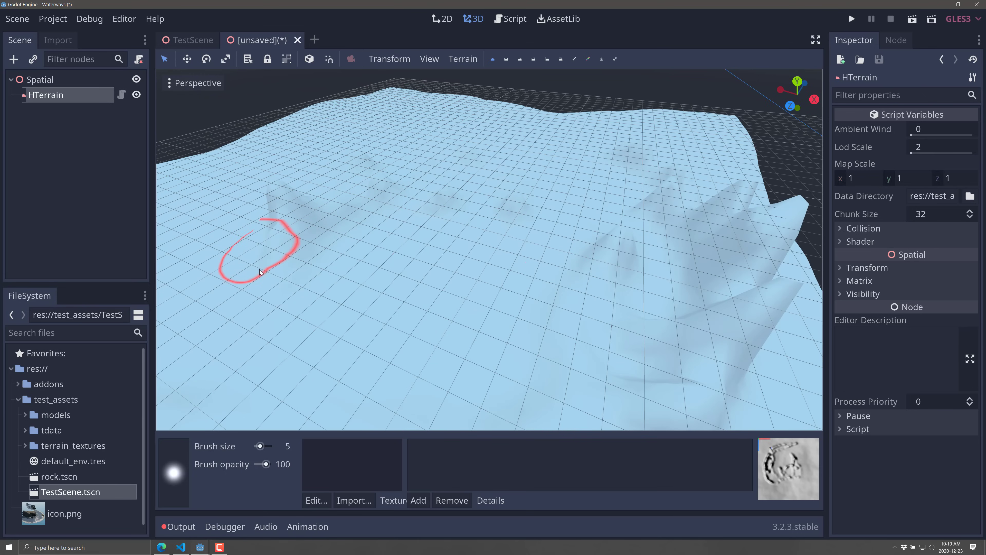
click(507, 61)
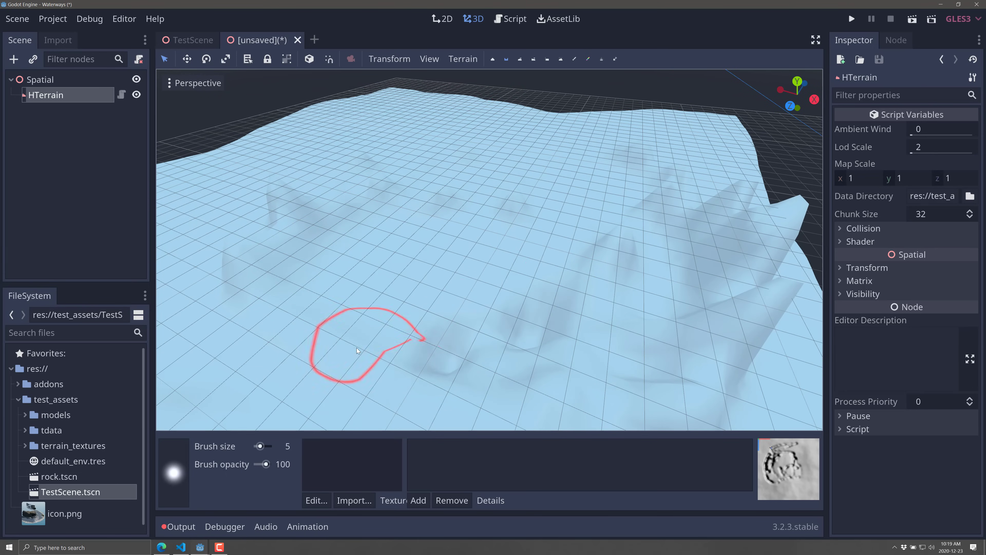
mouse_move(356, 348)
mouse_down()
mouse_move(441, 301)
mouse_move(414, 258)
mouse_move(424, 212)
mouse_move(581, 245)
mouse_up()
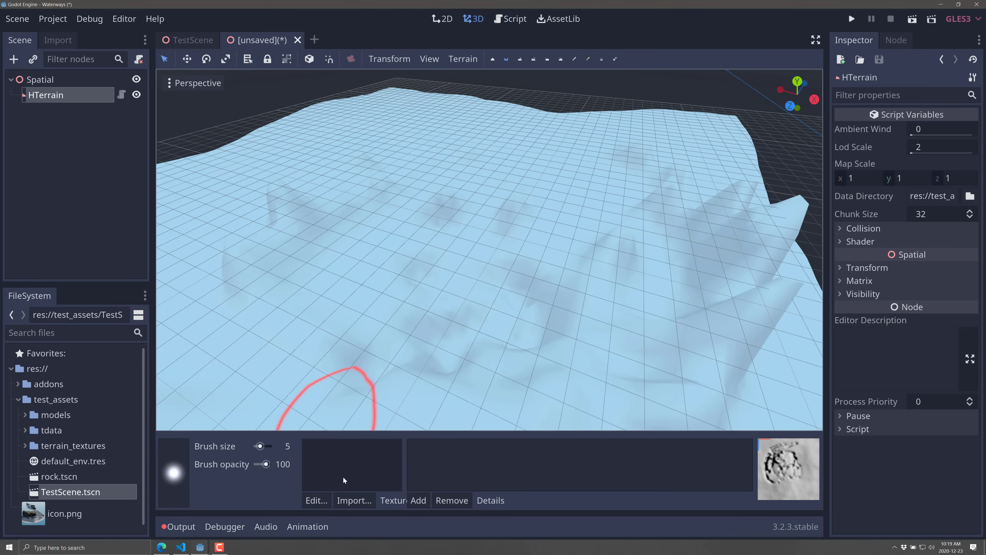
Add a first texture to the terrain's texture set, using grass_alb_bump.png as albedo and grass_nor_rough.png as normal from test_assets/terrain_textures.
click(325, 501)
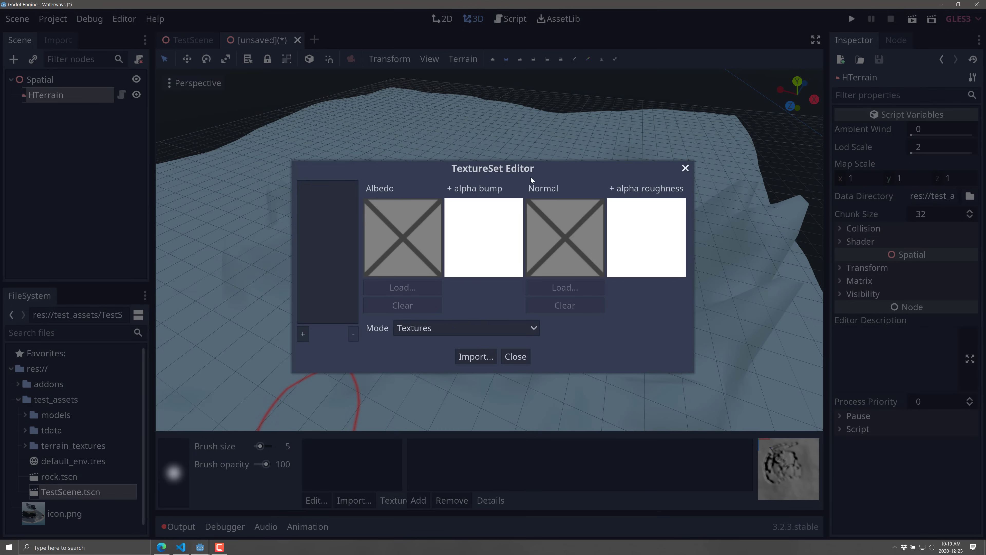
click(304, 333)
click(393, 287)
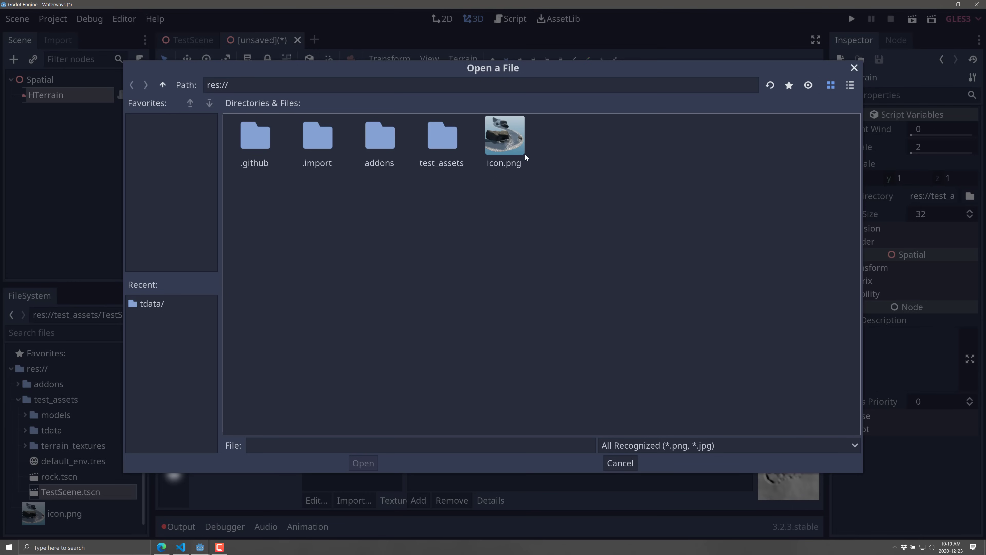
double_click(457, 145)
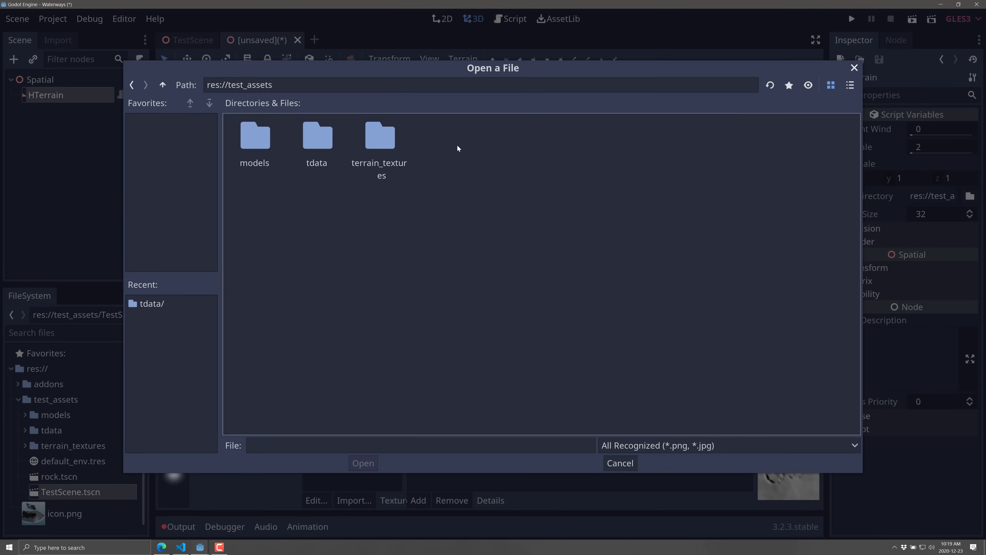
double_click(389, 142)
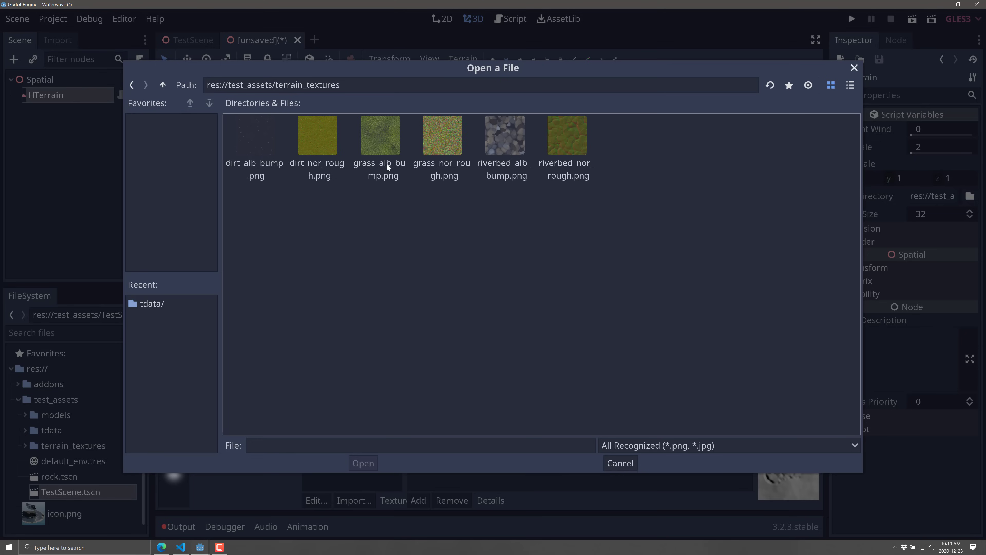
double_click(382, 137)
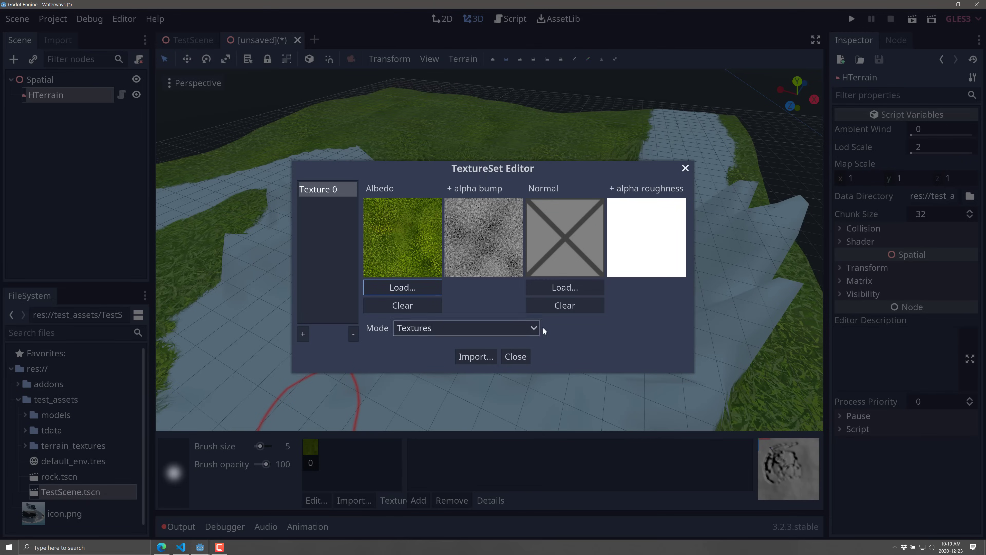
click(577, 288)
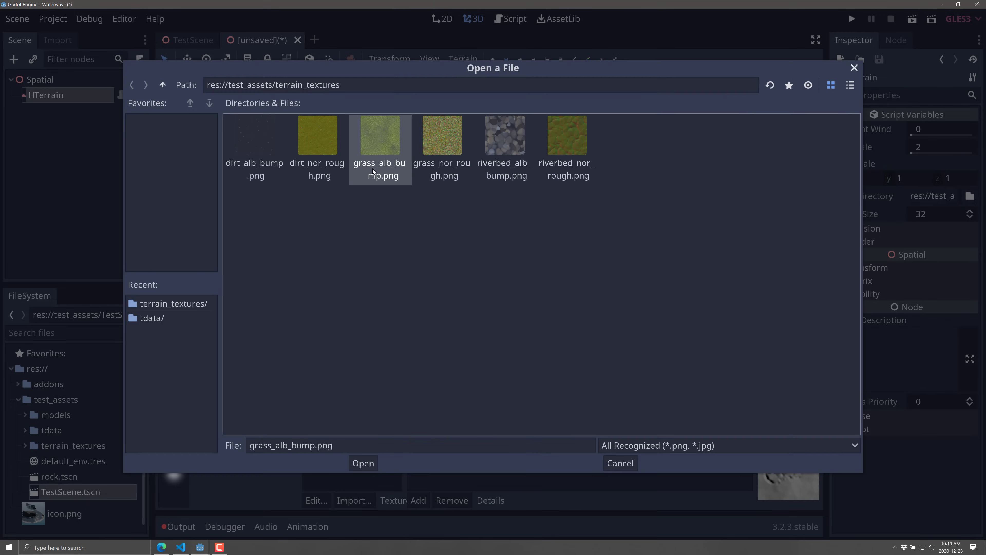
double_click(451, 141)
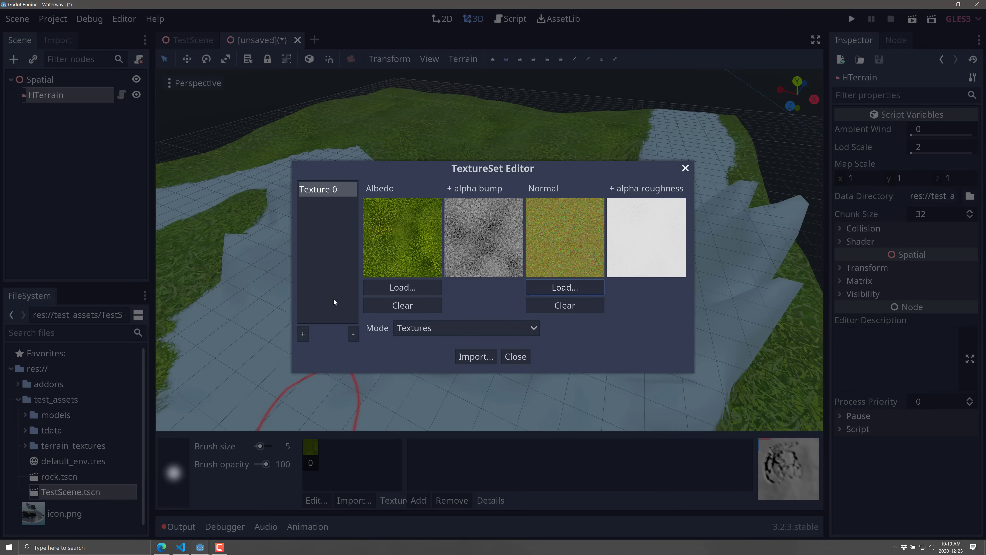
Add a second terrain texture with dirt_alb_bump.png as albedo and dirt_nor_rough.png as normal.
click(303, 334)
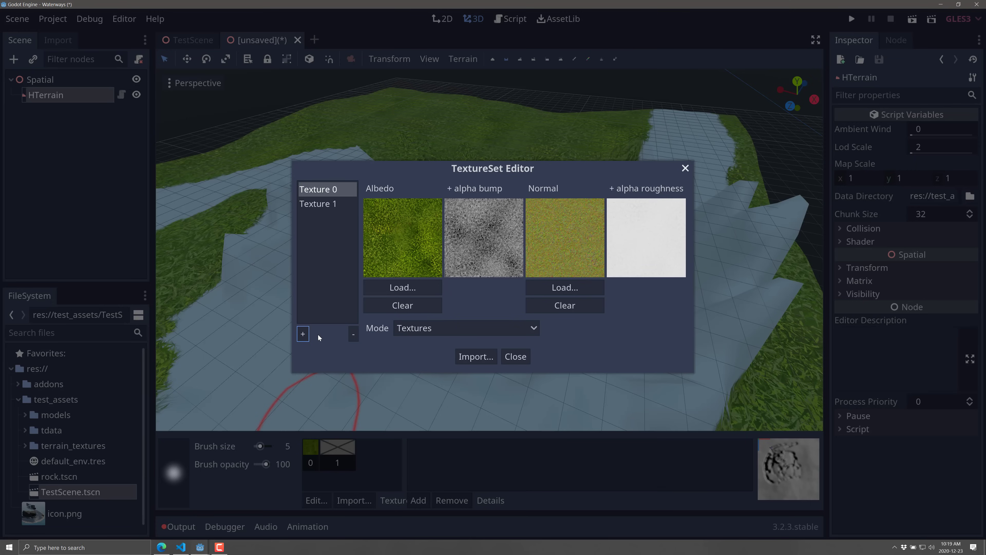
click(317, 205)
click(404, 286)
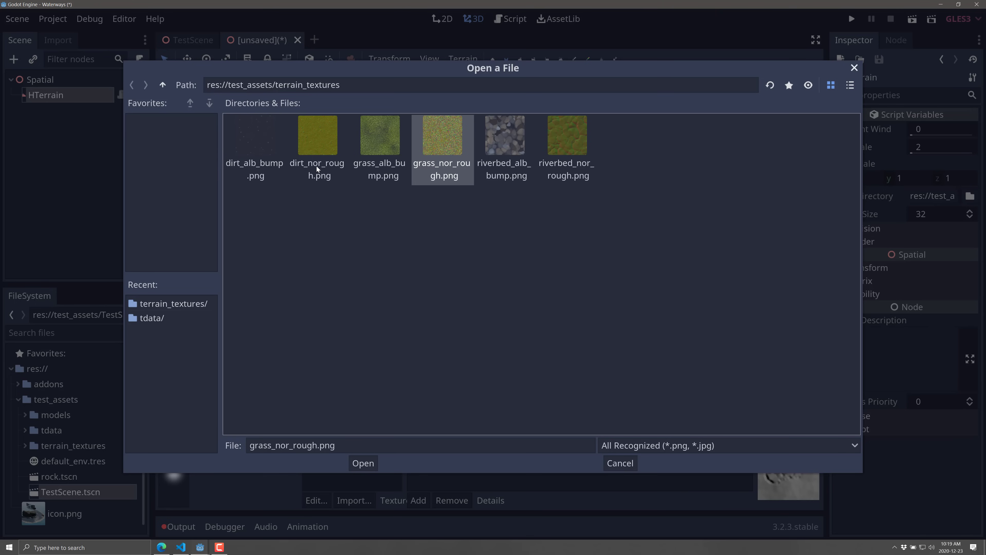
double_click(255, 140)
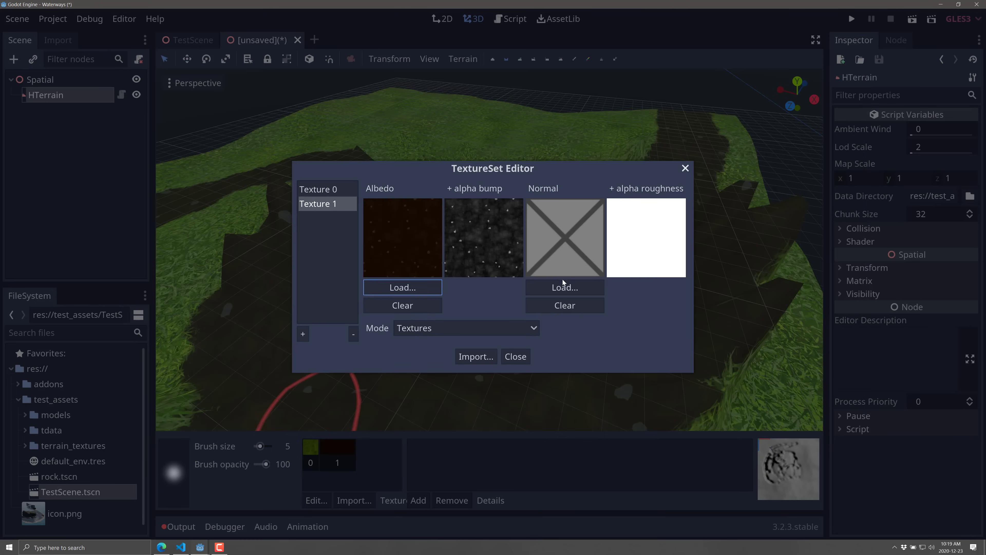
click(564, 287)
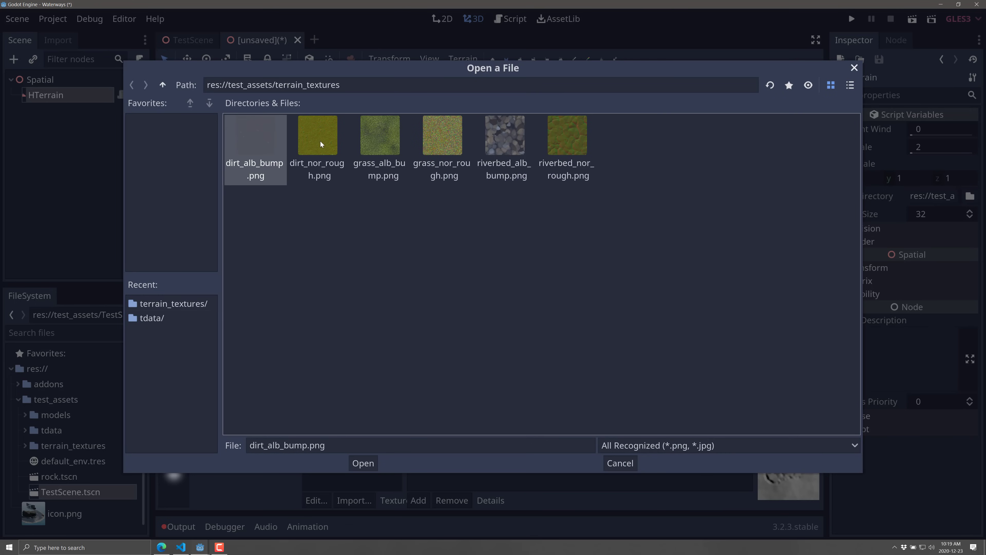
double_click(329, 140)
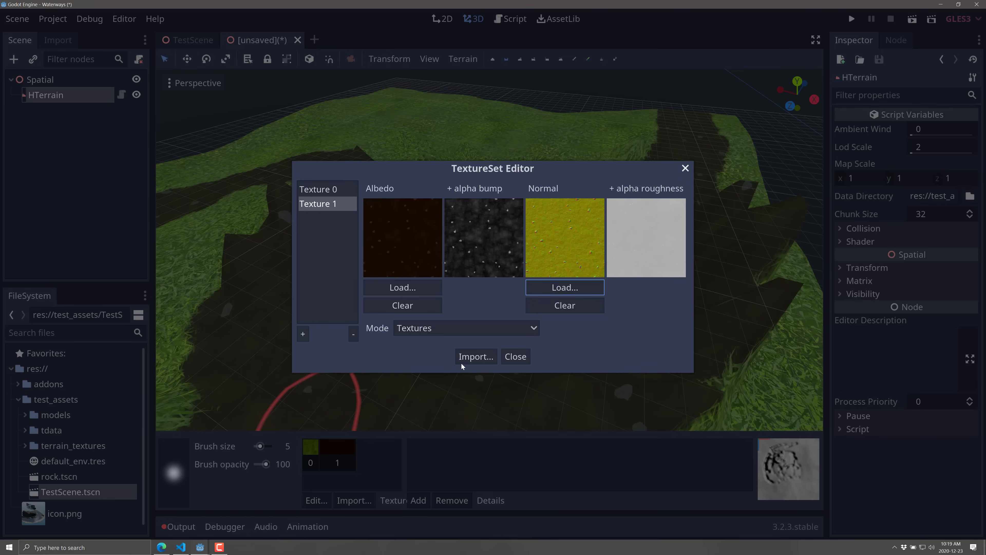
Add a third terrain texture with riverbed_alb_bump.png as albedo and riverbed_nor_rough.png as normal, and close the texture set editor.
click(303, 335)
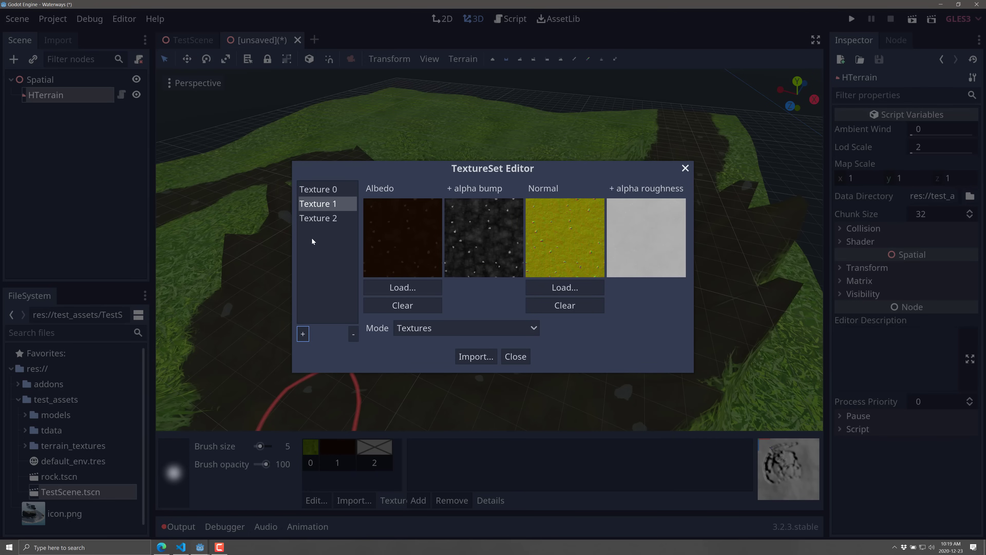
click(319, 219)
click(403, 288)
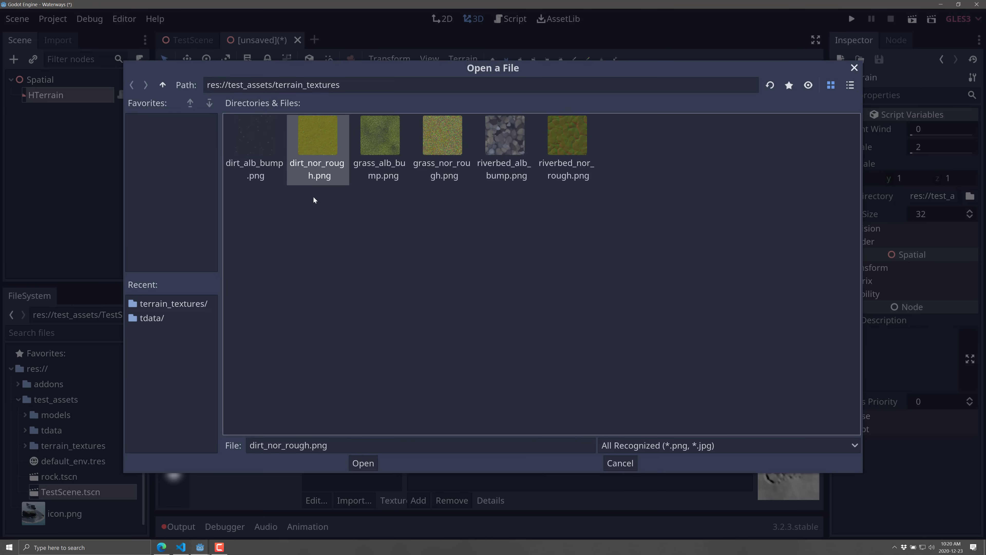
double_click(500, 136)
click(566, 287)
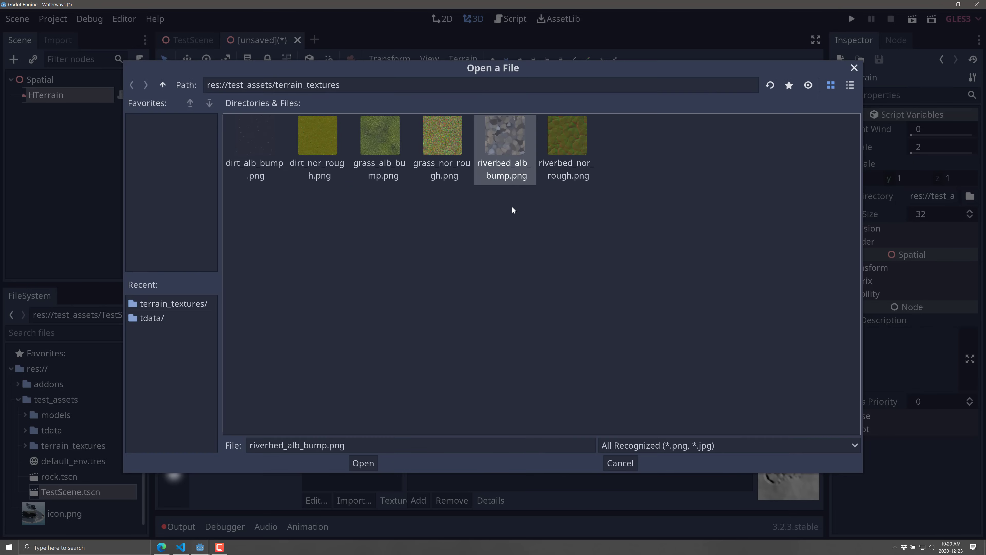
double_click(561, 139)
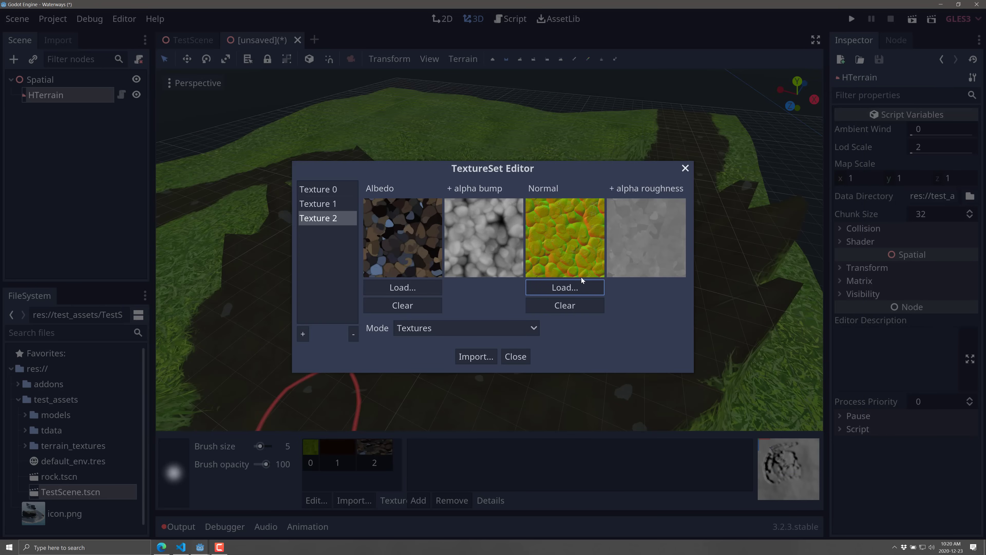
click(516, 356)
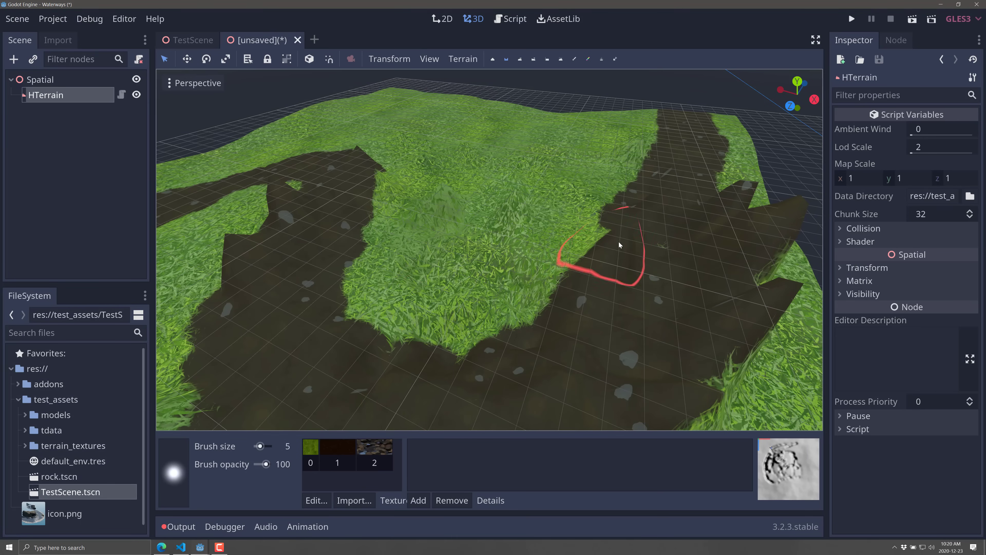
Smooth the carved river channel and its edges using a brush size of 42.
mouse_move(391, 288)
middle_down()
mouse_move(485, 265)
mouse_move(471, 258)
mouse_move(480, 271)
mouse_move(468, 257)
middle_up()
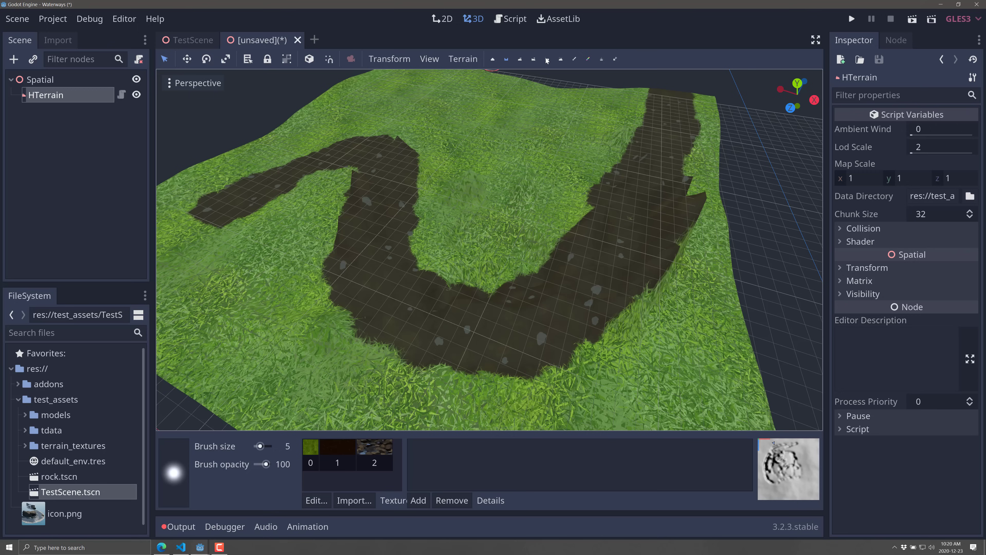
click(520, 60)
drag(264, 454, 263, 451)
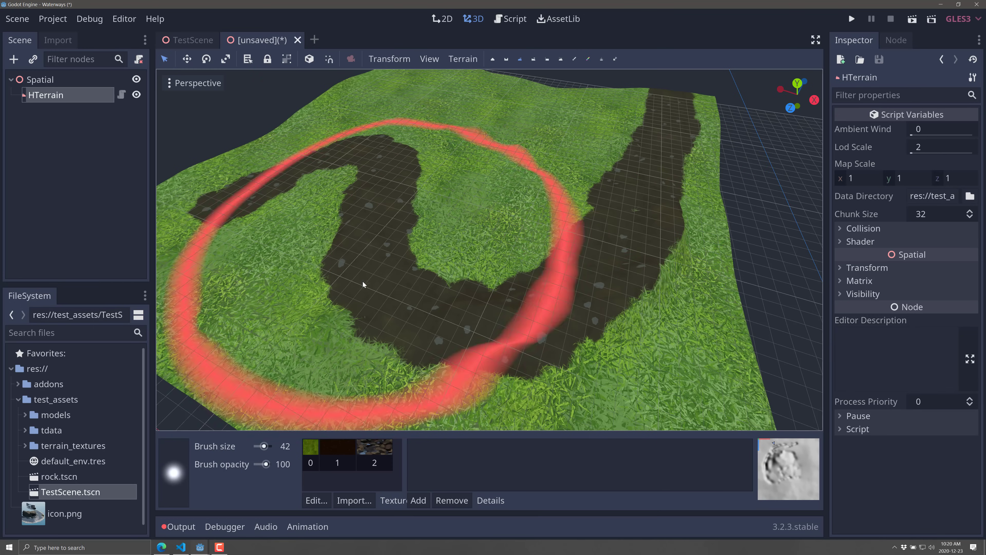
Paint the riverbed texture along the whole carved channel with the texture brush at size 3.
click(575, 59)
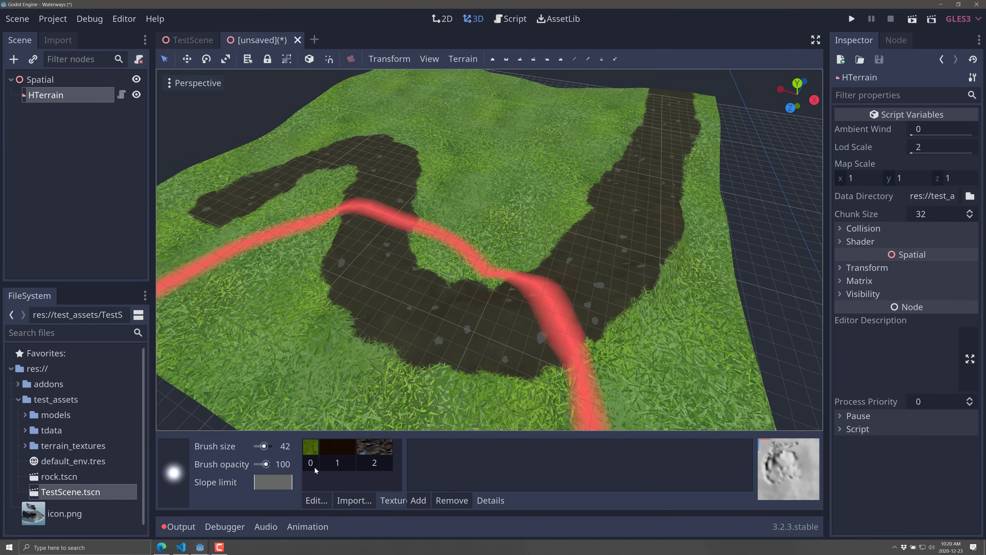
click(317, 452)
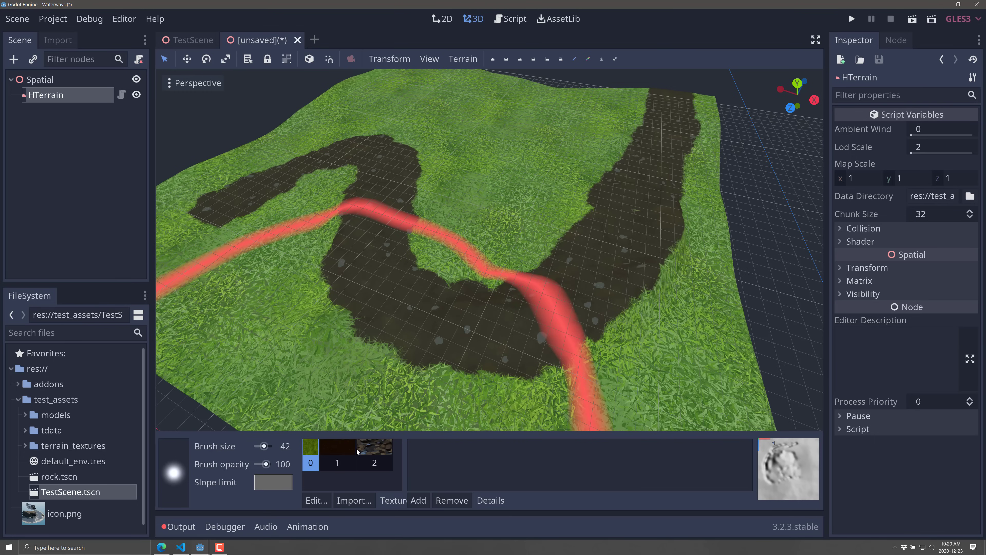
click(376, 446)
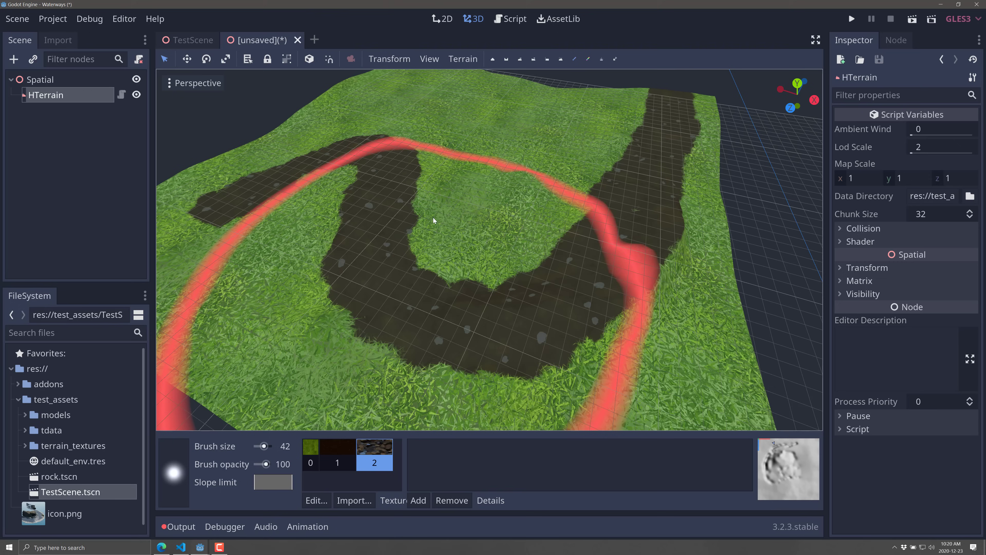
drag(264, 446, 259, 447)
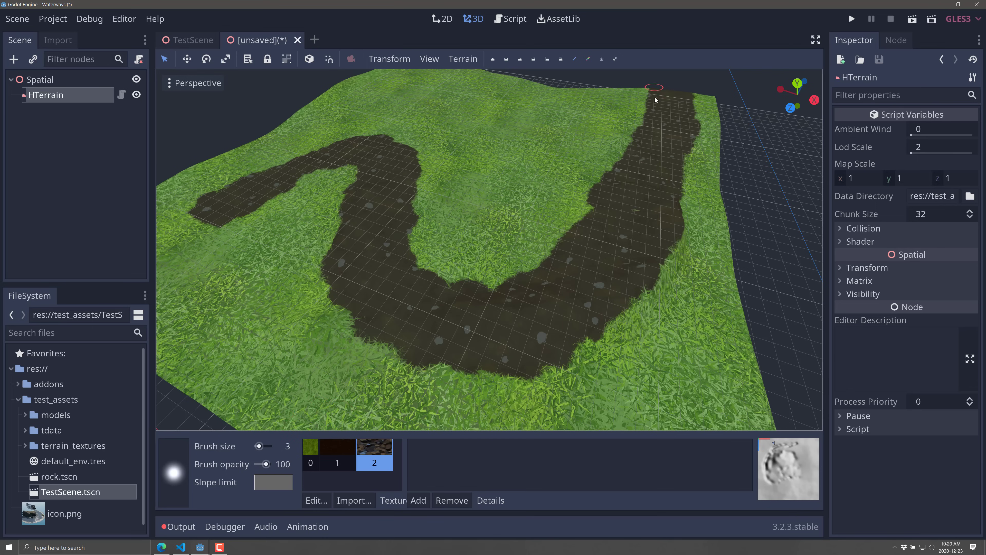
mouse_move(624, 169)
mouse_down()
mouse_move(533, 298)
mouse_move(595, 302)
mouse_move(656, 252)
mouse_move(651, 185)
mouse_move(689, 97)
mouse_move(656, 160)
mouse_move(658, 238)
mouse_move(581, 348)
mouse_move(432, 368)
mouse_move(351, 241)
mouse_move(362, 172)
mouse_move(358, 298)
mouse_move(556, 323)
mouse_move(599, 265)
mouse_move(493, 315)
mouse_move(381, 227)
mouse_move(384, 262)
mouse_move(479, 300)
mouse_move(552, 264)
mouse_move(632, 187)
mouse_move(654, 213)
mouse_move(669, 111)
mouse_up()
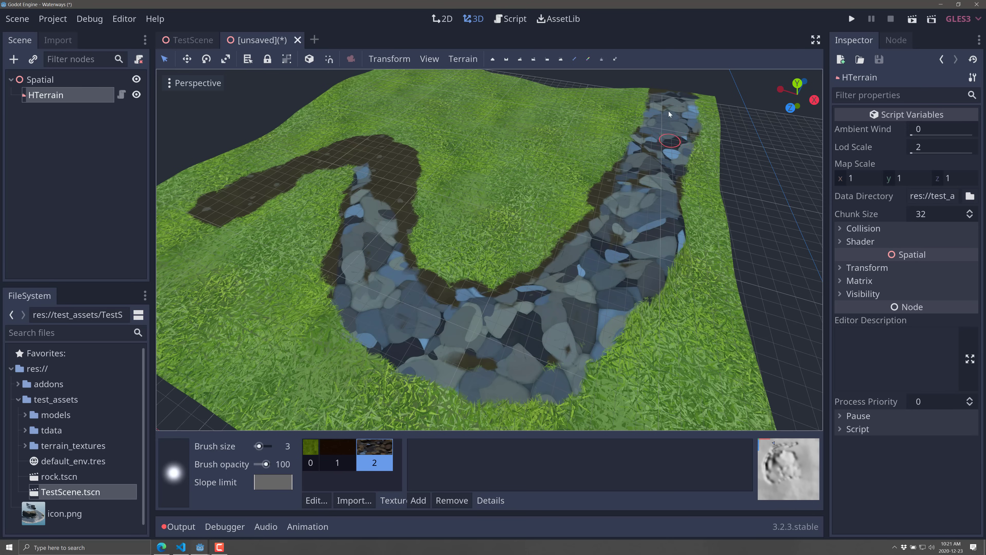
drag(527, 274, 401, 245)
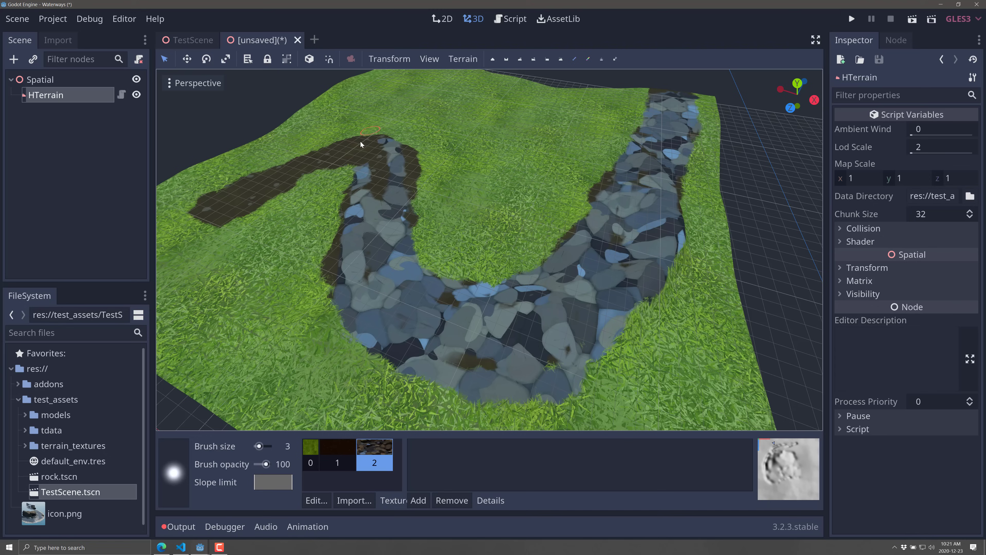
mouse_move(361, 141)
mouse_down()
mouse_move(208, 199)
mouse_move(239, 202)
mouse_up()
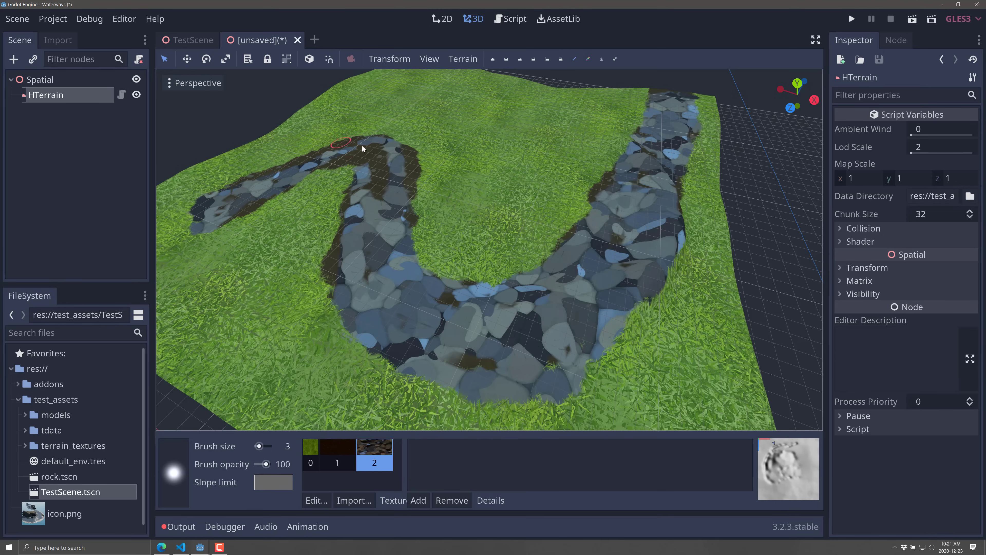
drag(393, 218, 350, 169)
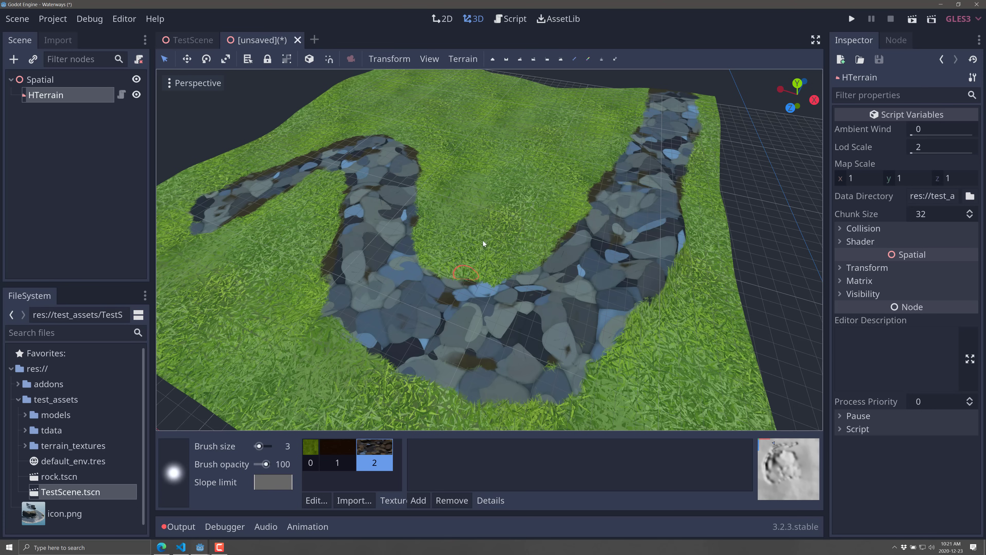
Paint the dirt texture along both banks of the riverbed with the texture brush at size 5.
click(337, 453)
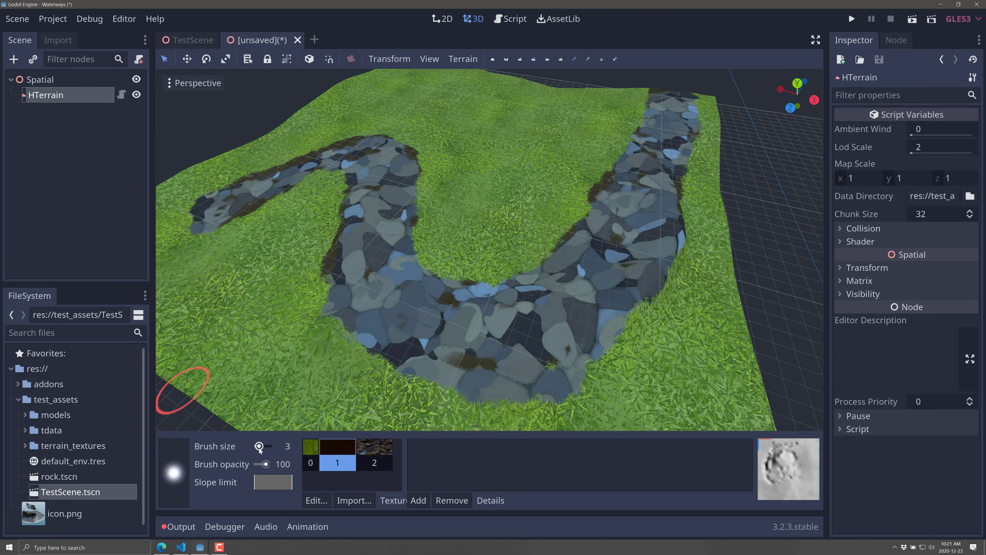
drag(259, 448, 260, 447)
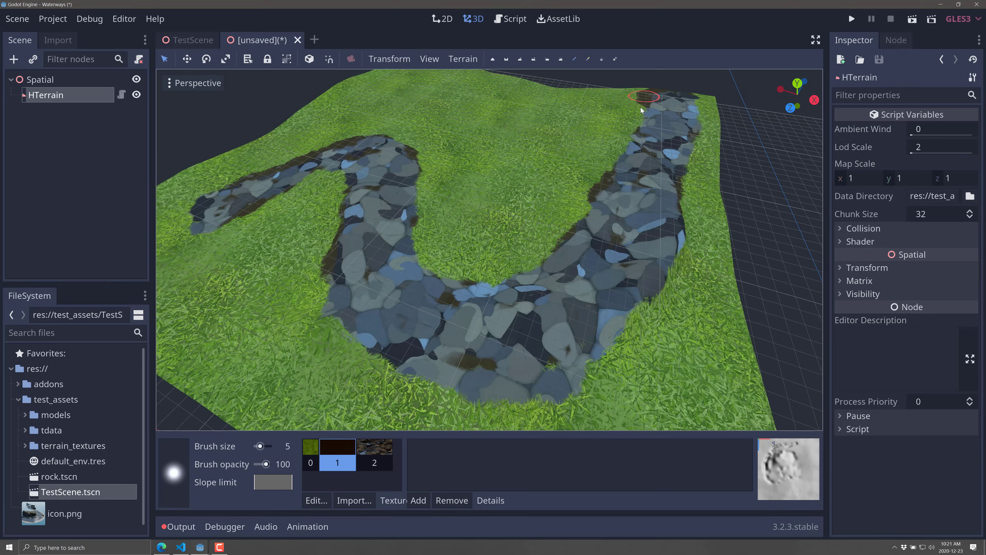
mouse_move(553, 243)
mouse_down()
mouse_move(506, 269)
mouse_move(436, 262)
mouse_move(427, 186)
mouse_move(357, 133)
mouse_up()
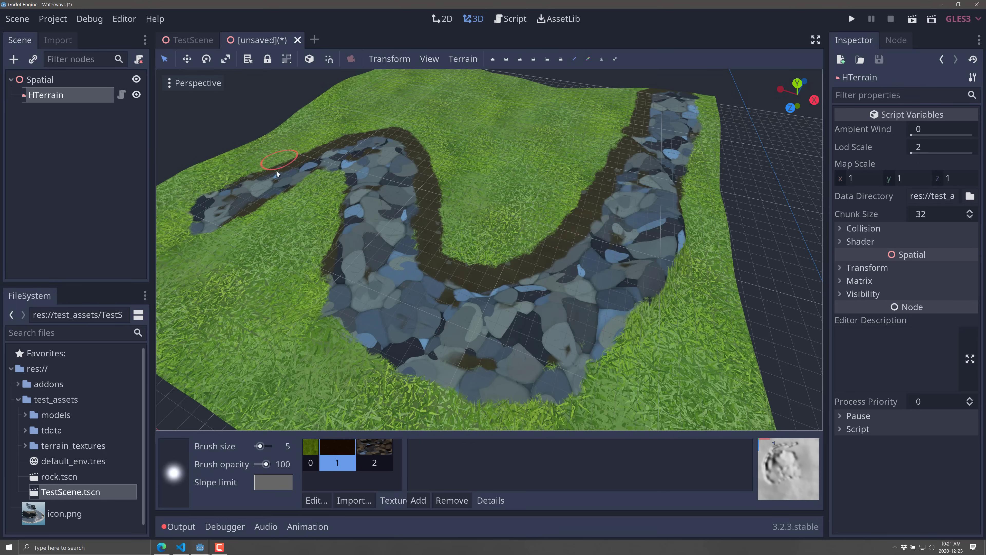
mouse_move(187, 217)
mouse_down()
mouse_move(347, 175)
mouse_move(243, 227)
mouse_move(320, 195)
mouse_move(319, 288)
mouse_move(451, 392)
mouse_move(634, 353)
mouse_move(681, 237)
mouse_move(705, 87)
mouse_up()
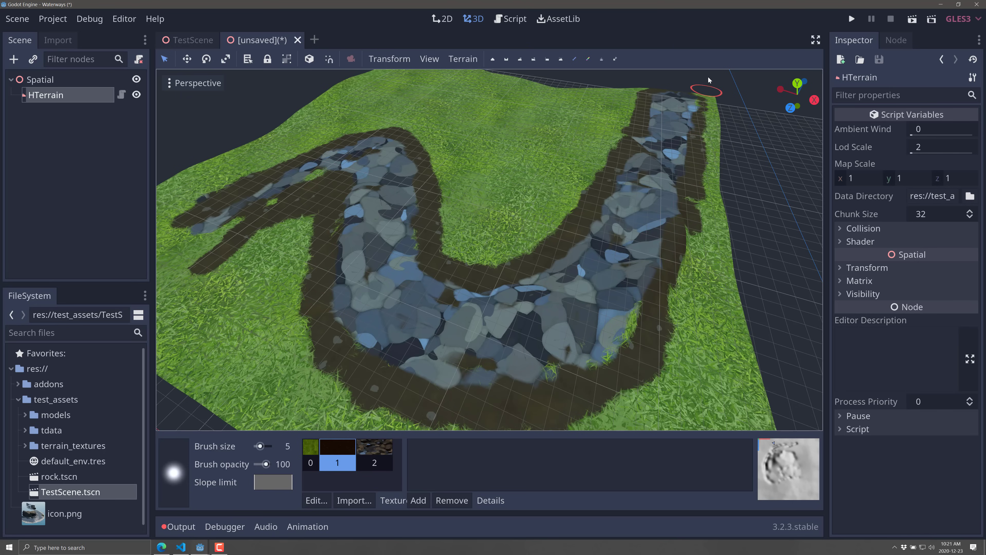
Paint a dirt patch on the grass beyond the river bend and cut a hole in the terrain beside it.
drag(431, 132, 400, 91)
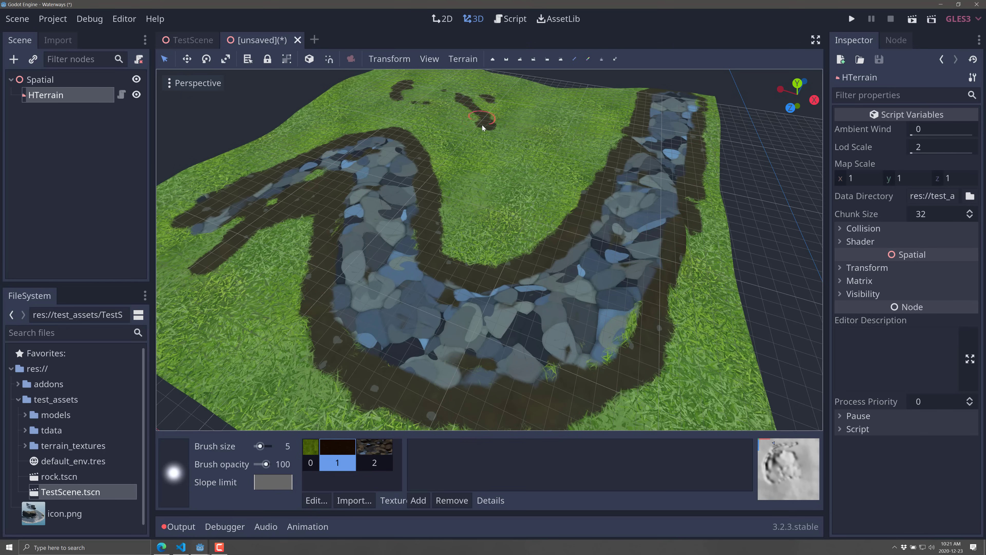
mouse_move(483, 125)
mouse_down()
mouse_move(434, 91)
mouse_move(486, 135)
mouse_up()
drag(451, 91, 505, 127)
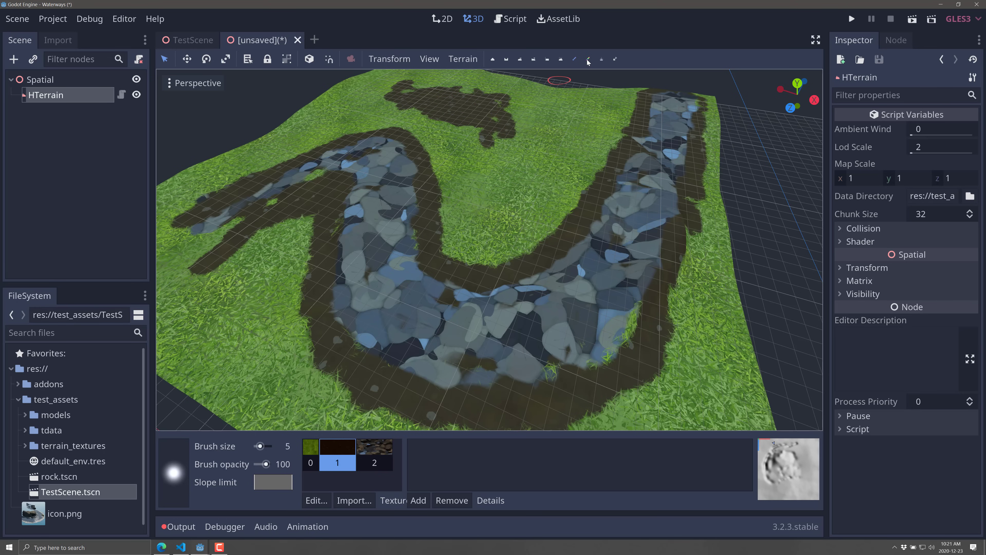
click(615, 59)
mouse_move(544, 117)
mouse_down()
mouse_move(546, 135)
mouse_move(528, 140)
mouse_move(535, 117)
mouse_move(522, 135)
mouse_move(561, 130)
mouse_move(559, 115)
mouse_move(540, 118)
mouse_up()
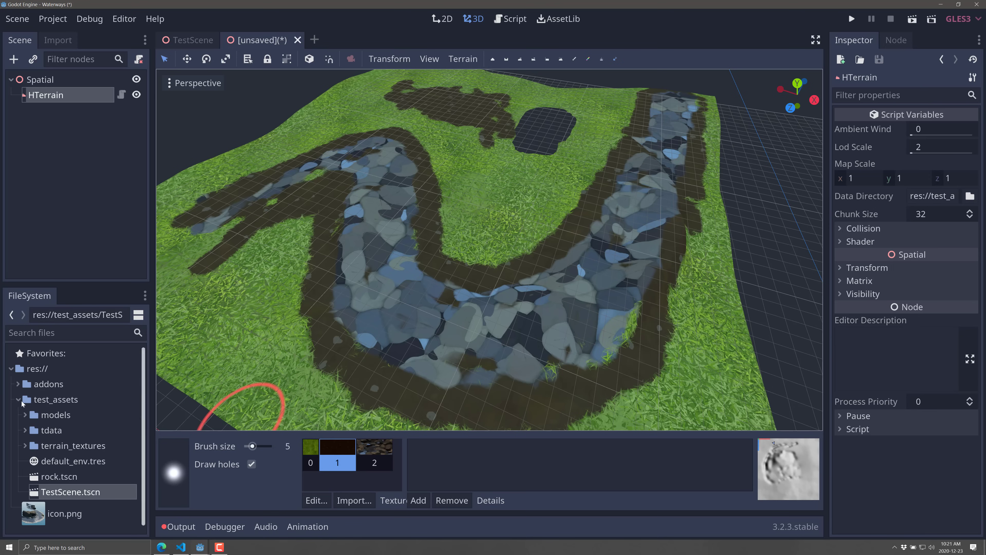
Deepen the riverbed along the channel with the Lower brush at size 5, and update the editor collider.
click(504, 58)
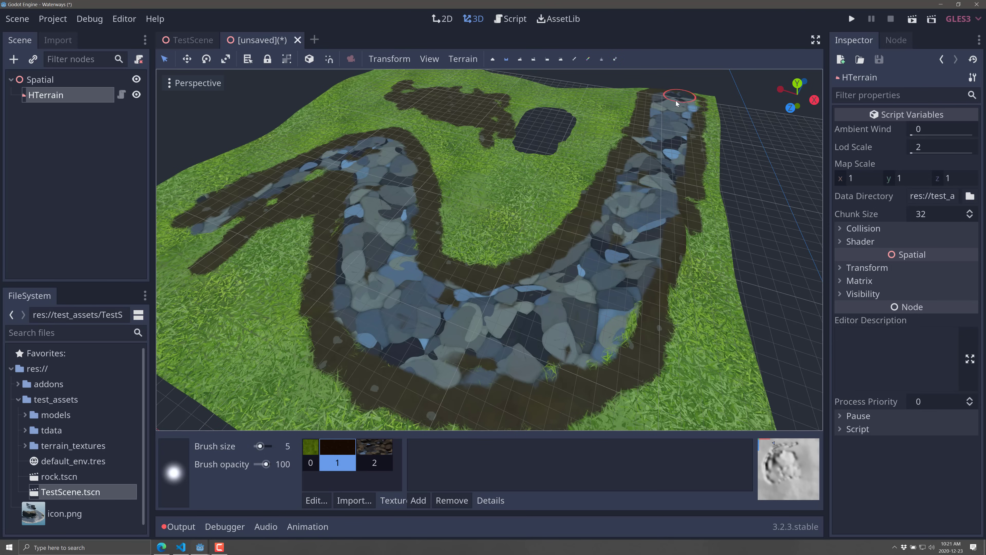
mouse_move(676, 103)
mouse_down()
mouse_move(623, 275)
mouse_move(517, 321)
mouse_move(413, 325)
mouse_move(375, 239)
mouse_move(369, 160)
mouse_up()
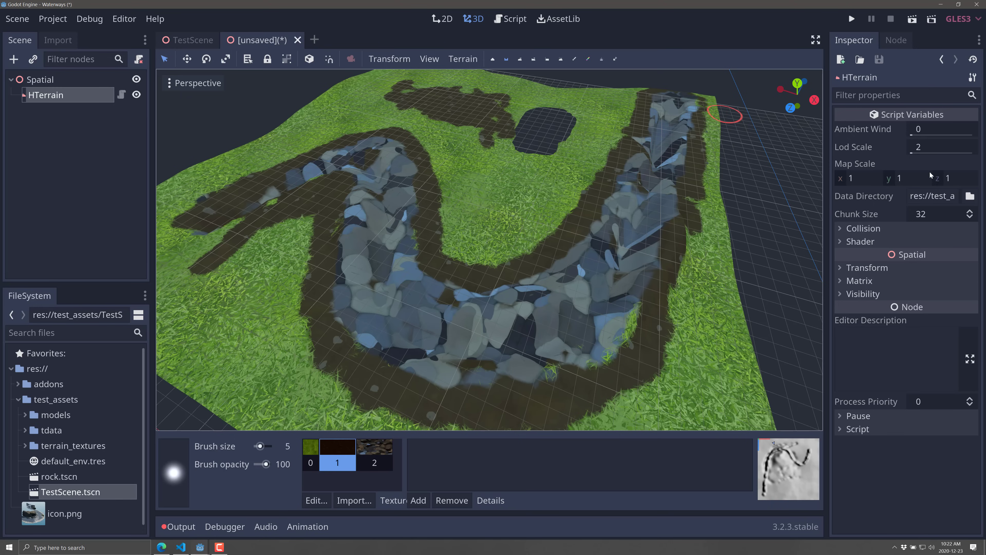
click(462, 58)
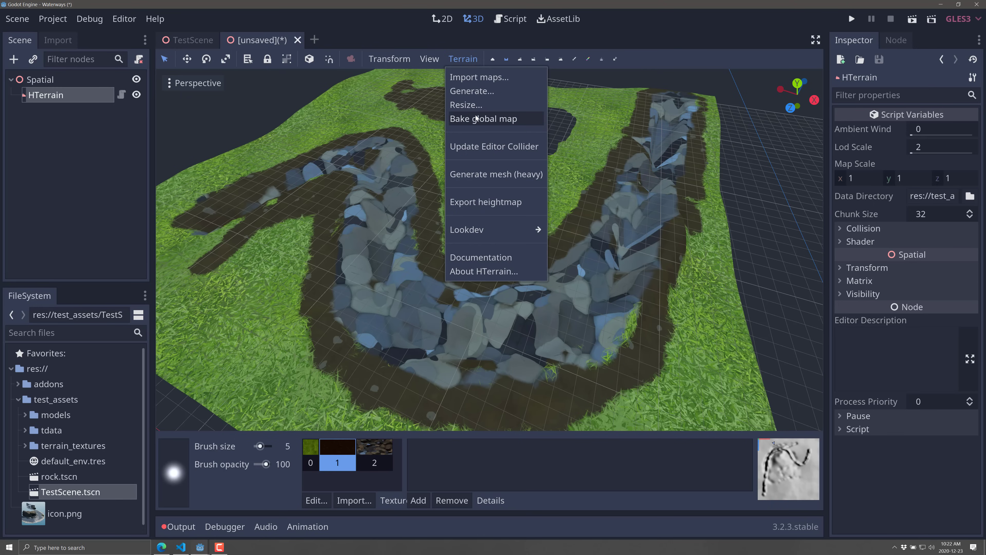
click(514, 147)
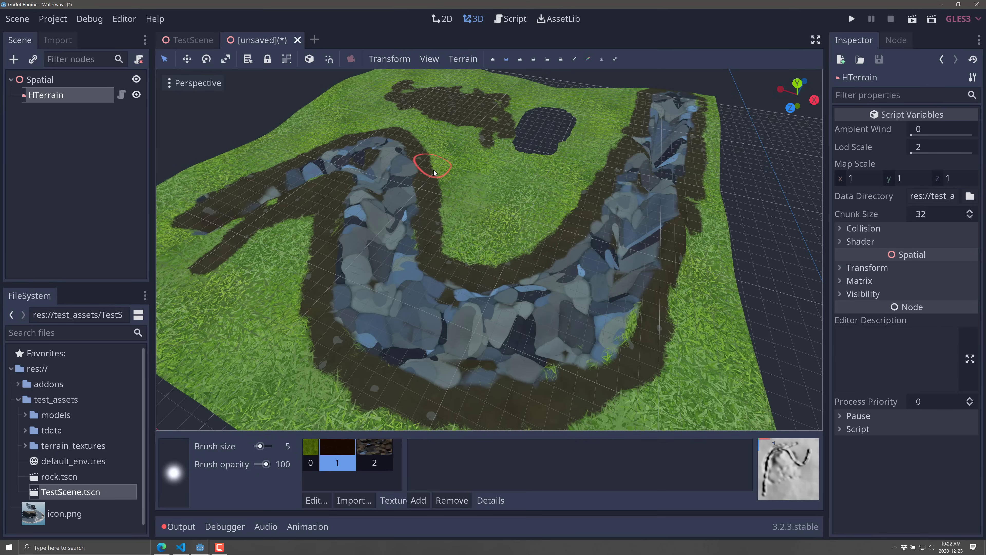
click(465, 59)
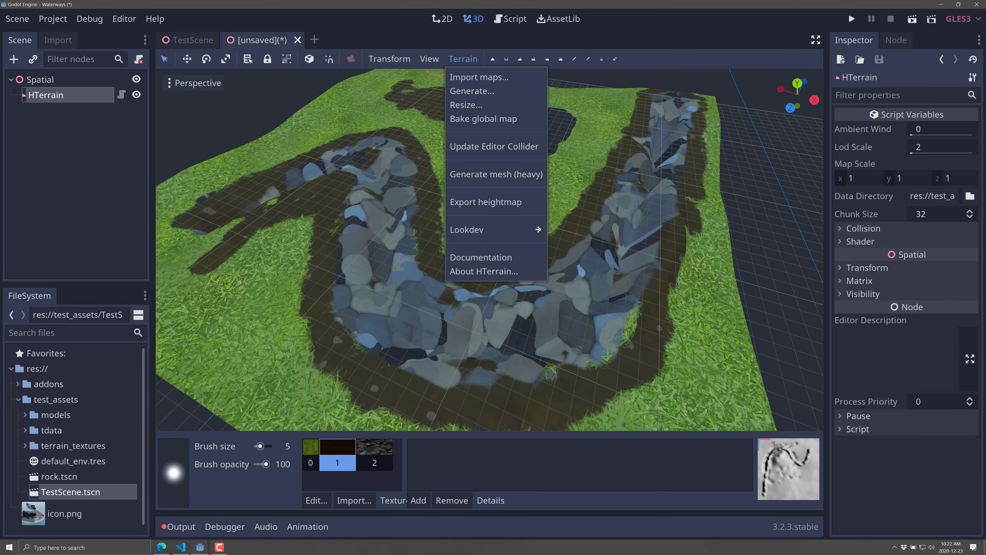
key(Escape)
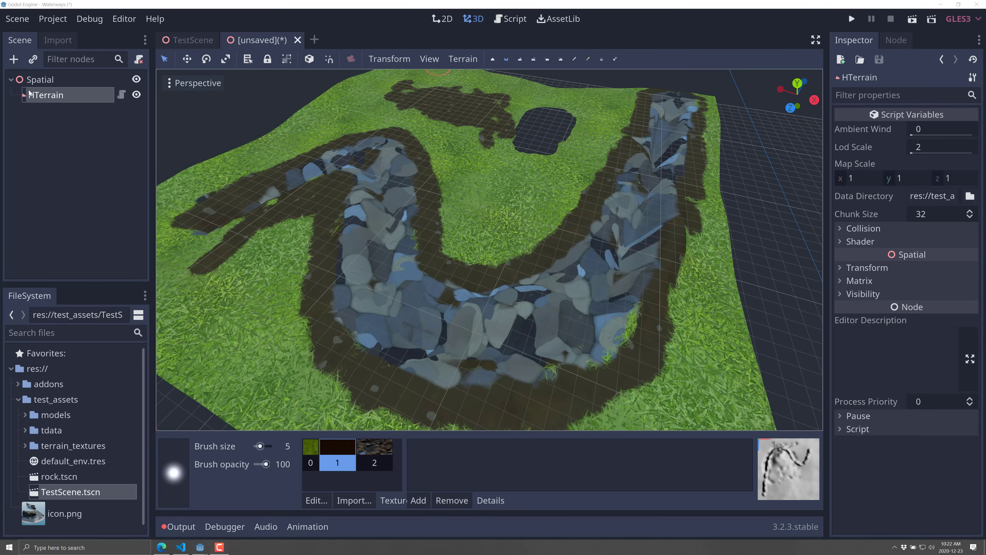
Add a River node as a child of the Spatial root node.
click(37, 81)
click(14, 59)
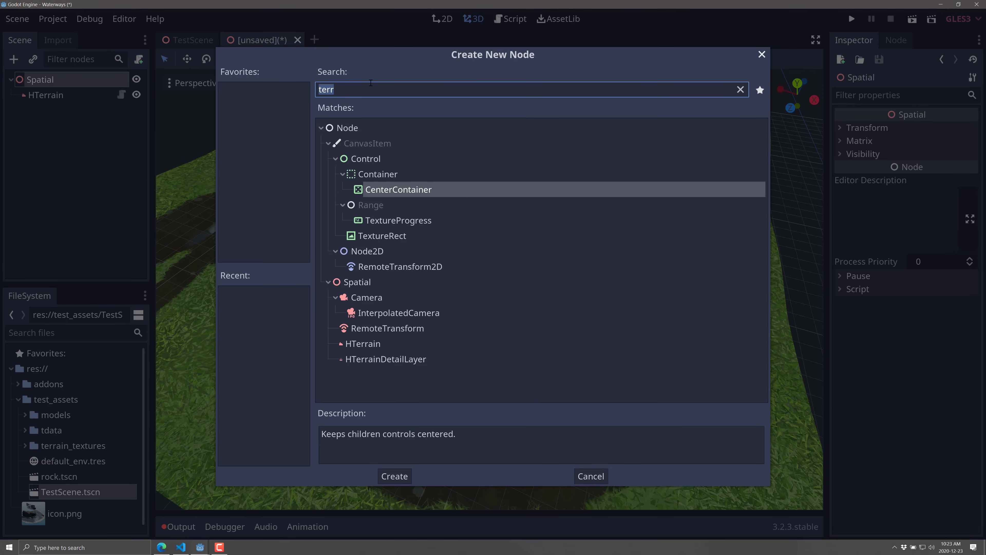
key(BackSpace)
text(riv)
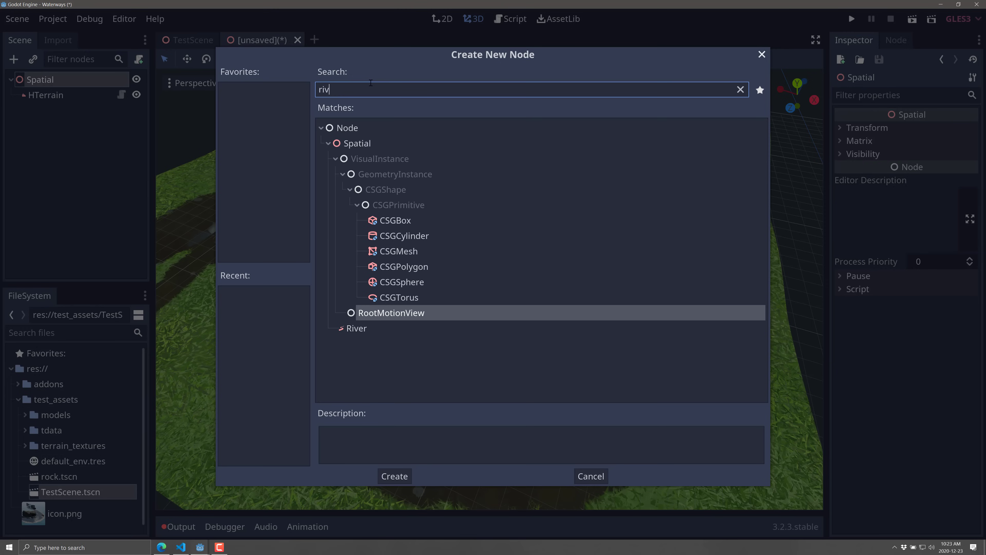
double_click(353, 331)
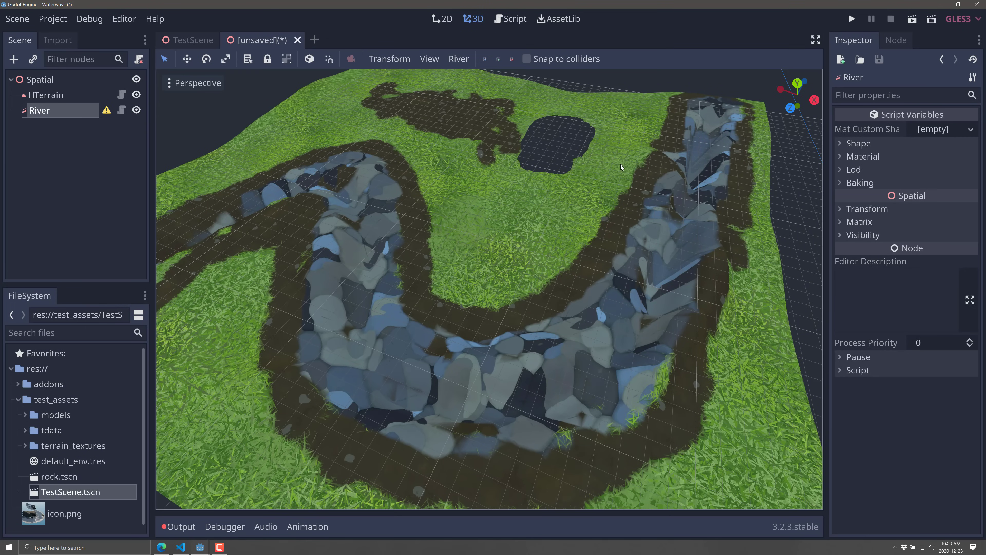
Lower the River node into the channel at the river bend.
right_drag(524, 251, 614, 268)
drag(588, 255, 200, 400)
middle_drag(524, 218, 389, 188)
middle_drag(582, 355, 543, 338)
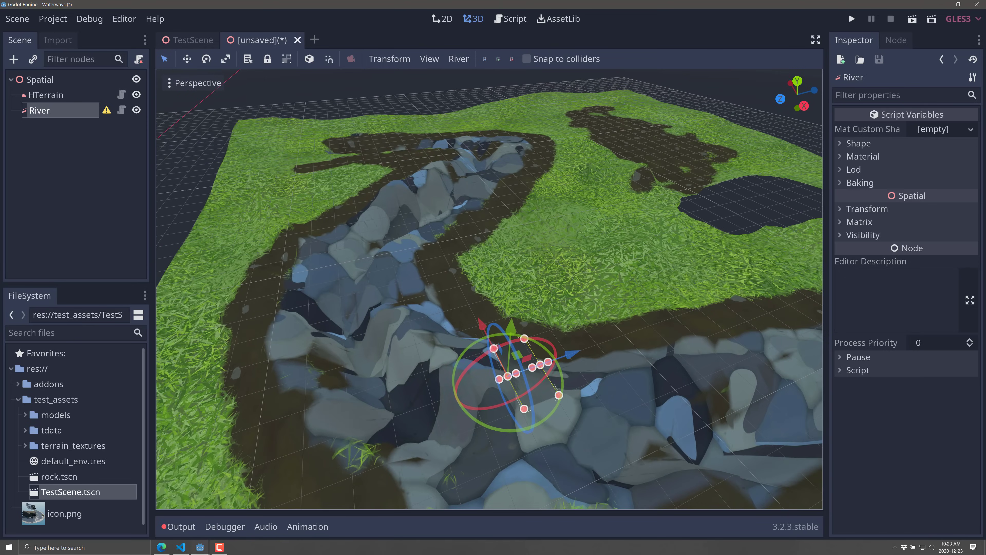
drag(513, 319, 504, 436)
right_drag(508, 442, 507, 392)
middle_drag(507, 393, 567, 443)
key(w)
right_drag(567, 443, 567, 428)
right_drag(545, 476, 545, 476)
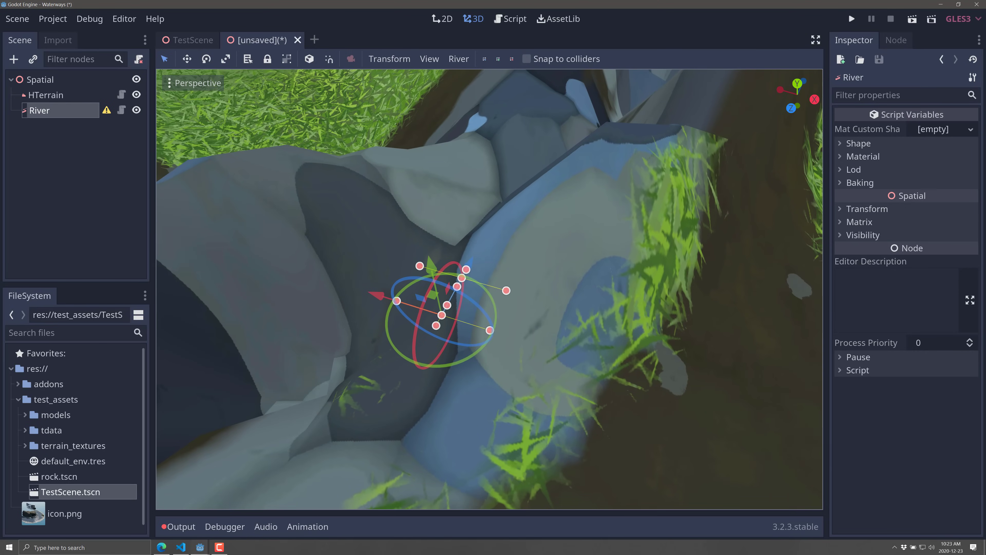
Align the River node with the channel, moving it about -1.52 along Z and rotating it about the vertical axis.
drag(426, 258, 410, 195)
right_drag(458, 217, 521, 271)
drag(518, 253, 430, 265)
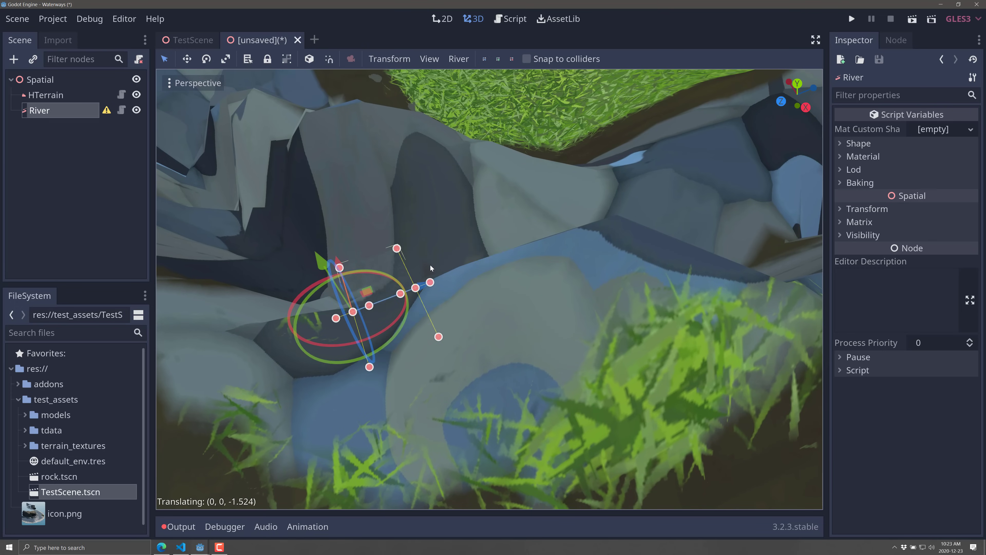
mouse_move(392, 334)
mouse_down()
mouse_move(382, 338)
mouse_move(389, 316)
mouse_up()
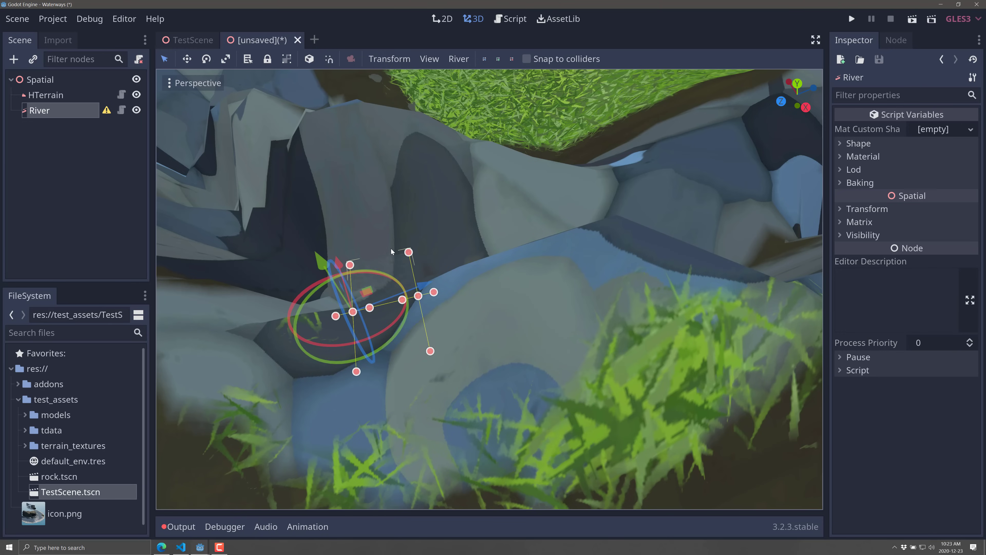
scroll(393, 267, up, 4)
middle_drag(392, 267, 452, 250)
middle_drag(446, 322, 464, 320)
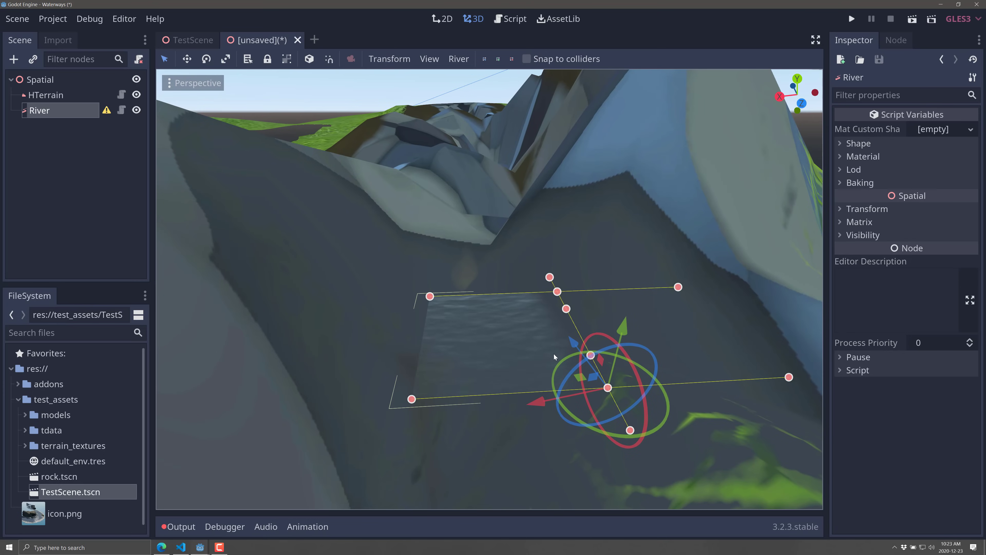
drag(598, 361, 227, 387)
right_drag(226, 387, 613, 353)
key(s)
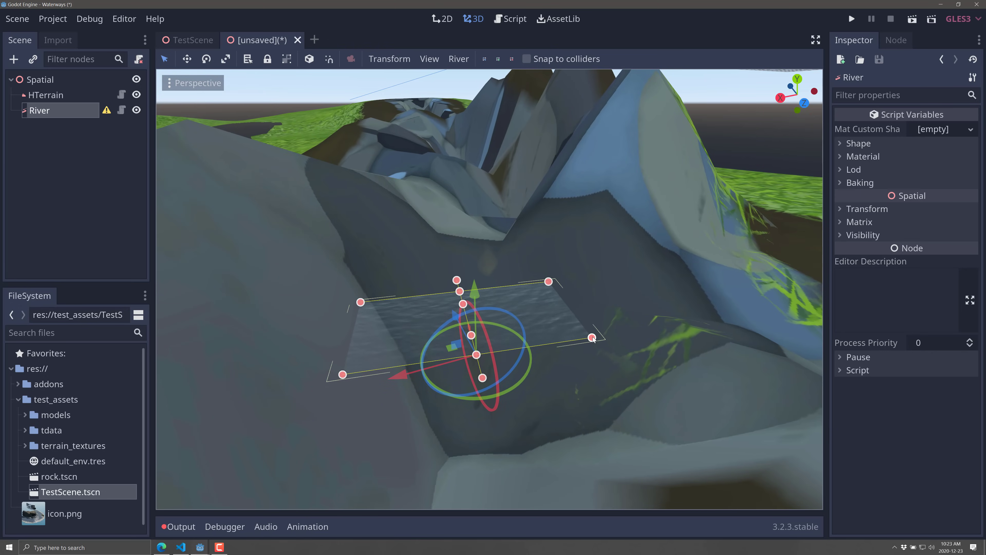
Widen the river at both starting points, setting the first point's width to about 1.87.
drag(593, 339, 680, 324)
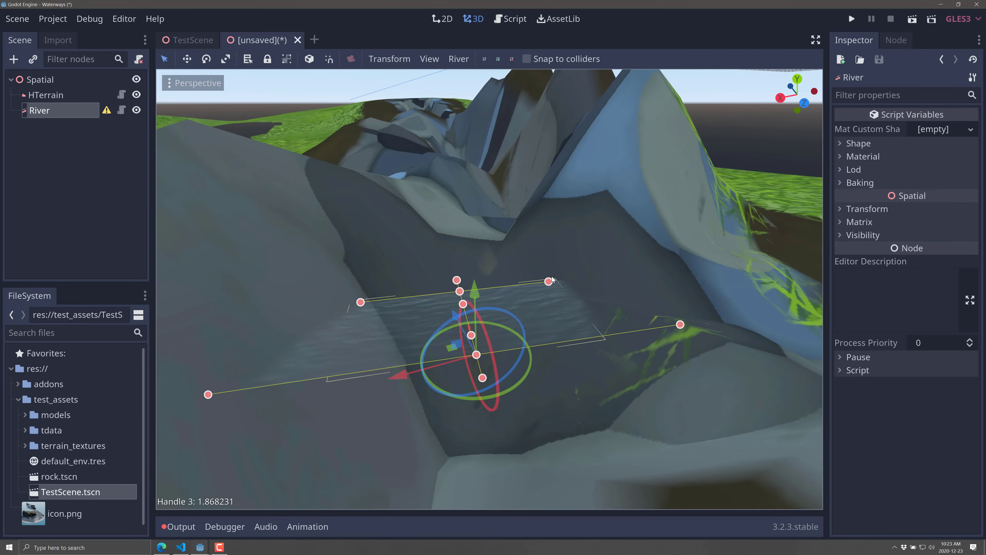
click(558, 283)
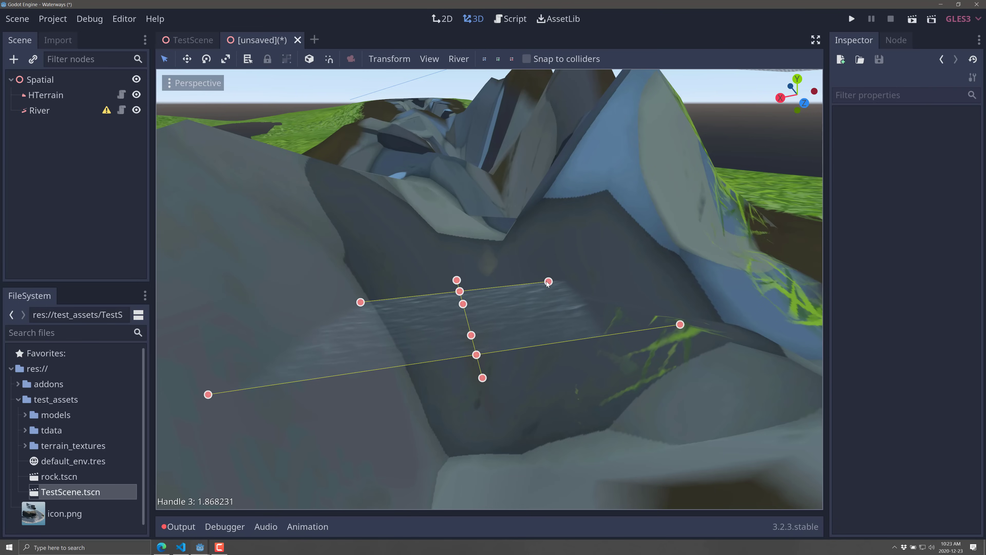
drag(548, 284, 585, 279)
Enable snapping to colliders for placing river points on the terrain.
right_drag(585, 278, 559, 249)
key(s)
key(w)
key(a)
key(w)
key(d)
key(d)
key(w)
key(s)
key(d)
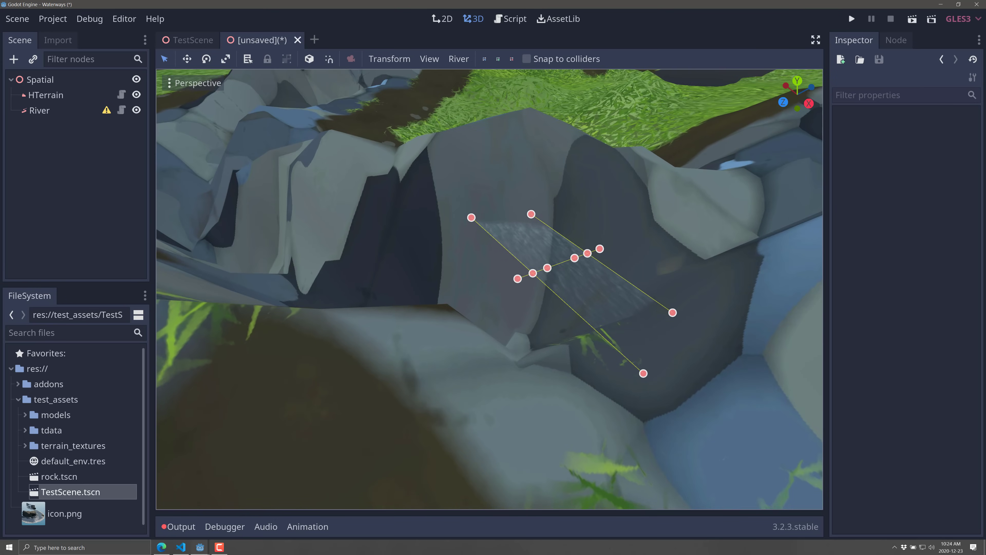
right_drag(551, 389, 546, 287)
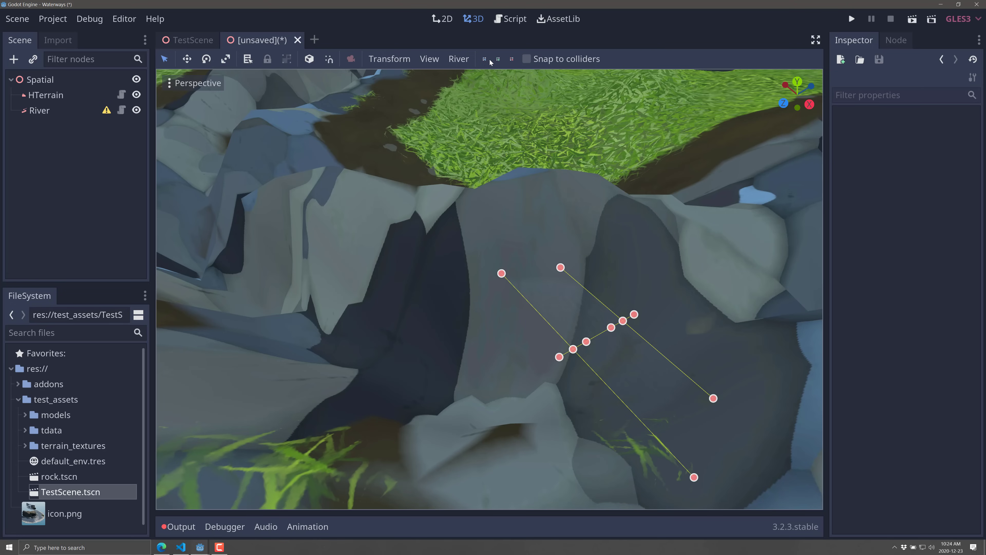
click(533, 59)
key(s)
right_drag(437, 336, 454, 336)
key(a)
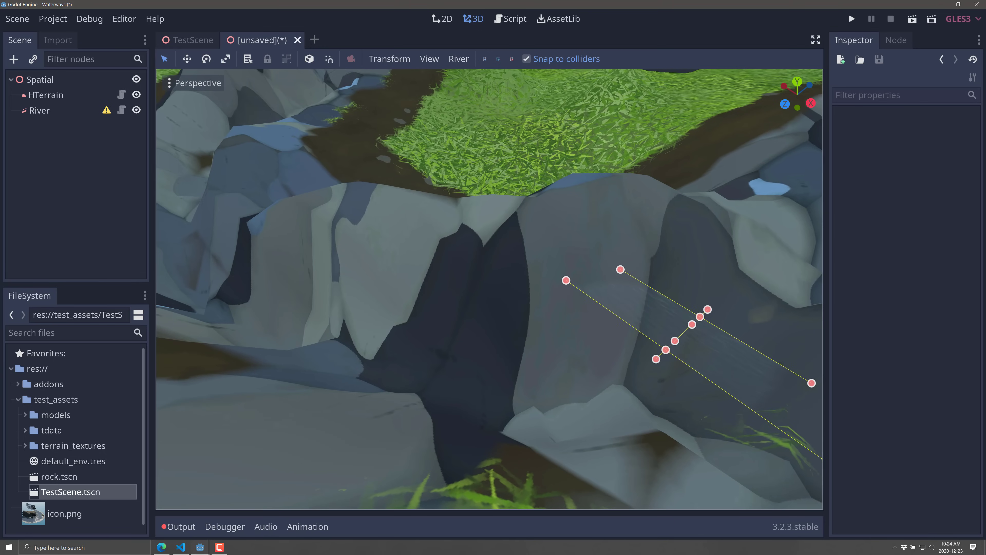
Extend the river along the riverbed by placing several more points snapped to the terrain.
click(440, 334)
click(303, 287)
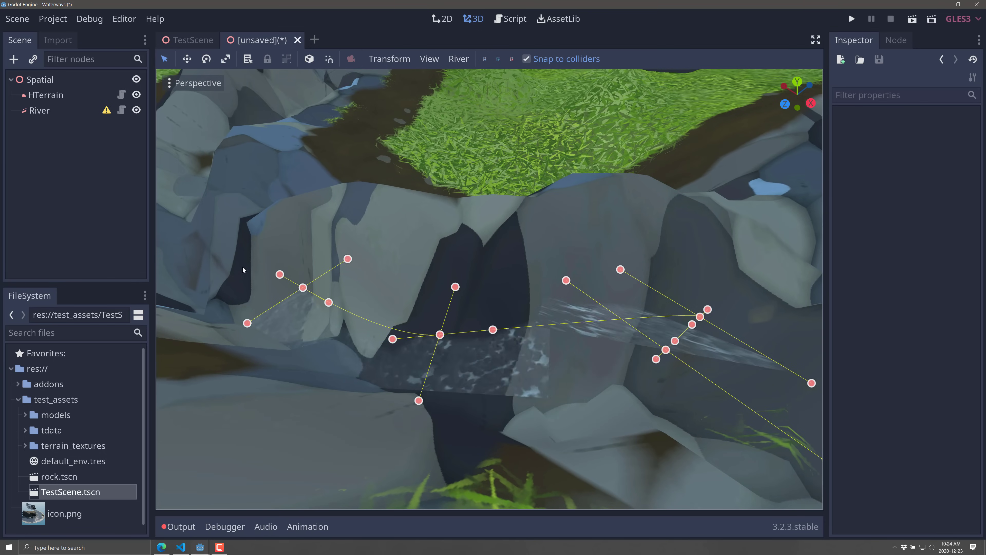
click(195, 220)
right_drag(195, 220, 356, 247)
key(w)
key(a)
click(374, 259)
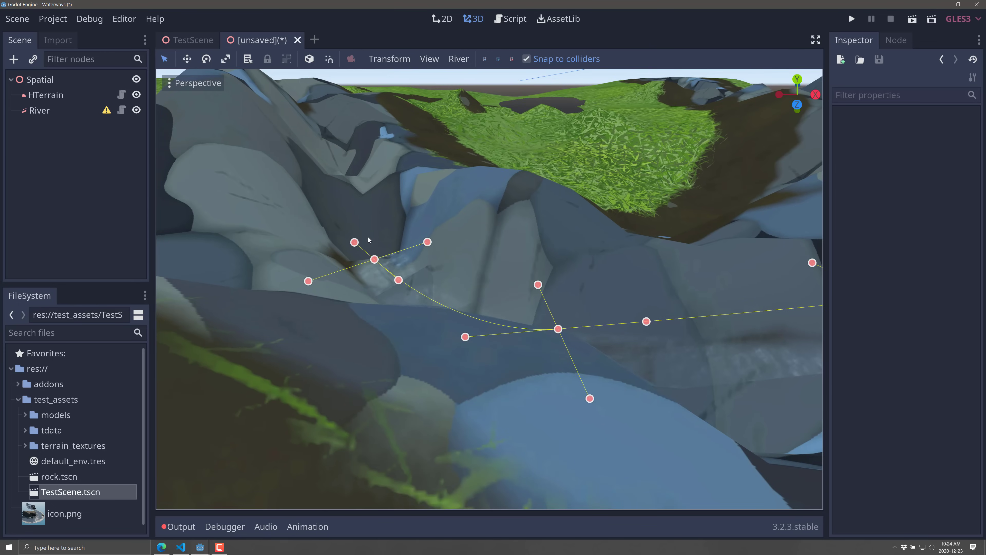
Move the second added river point to about (6.91, -2.13, -3.67), and widen it to about 3.03 and its upstream neighbour to about 1.88.
right_drag(492, 228, 459, 234)
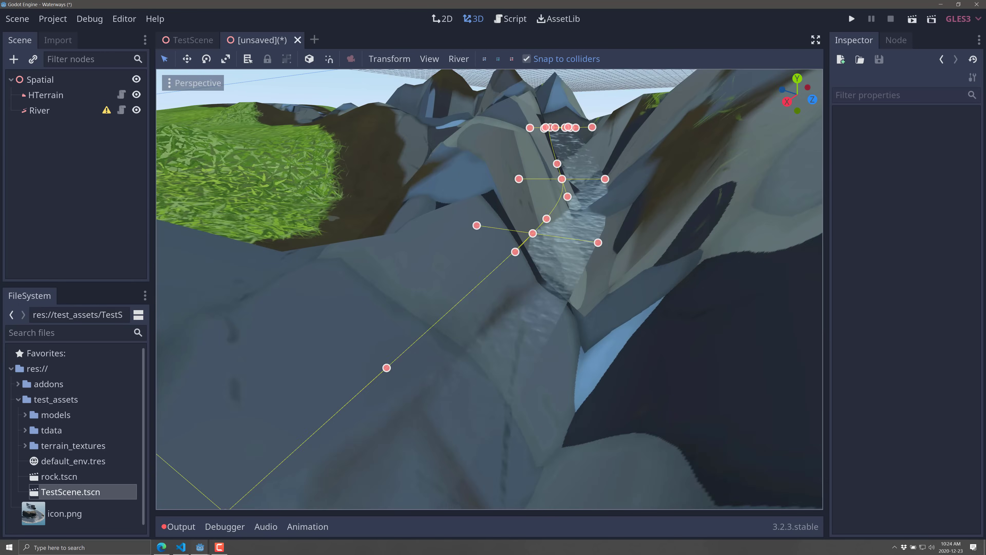
key(w)
right_drag(488, 214, 520, 227)
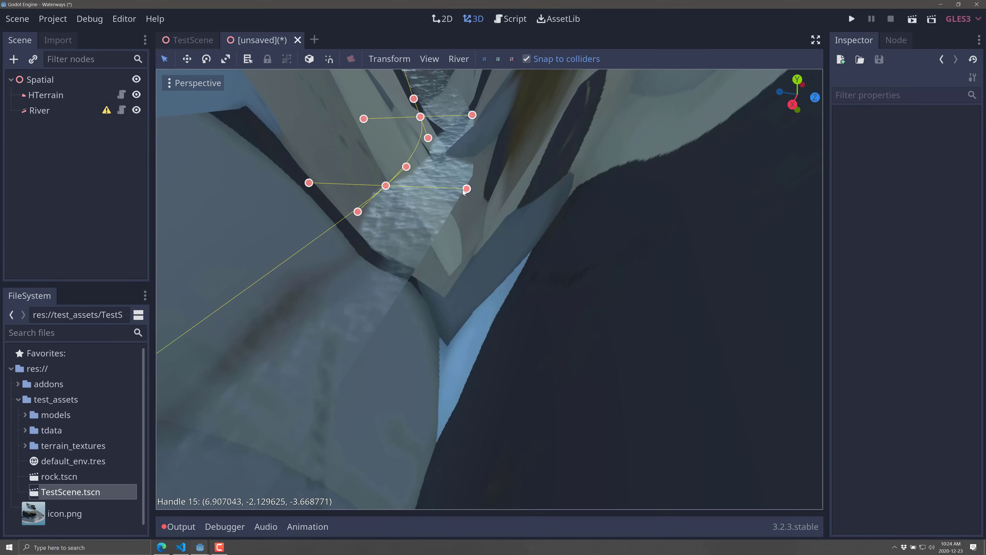
drag(467, 189, 558, 197)
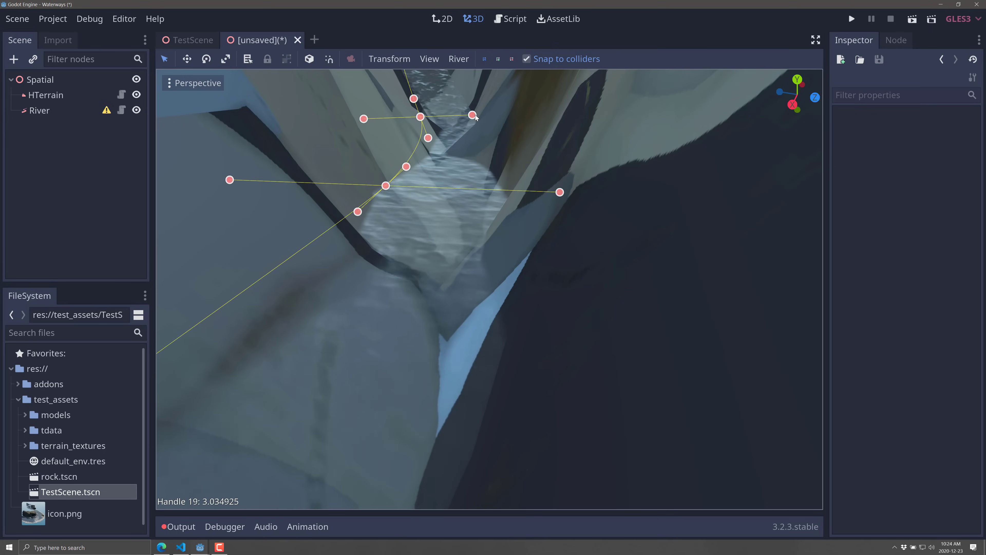
drag(473, 115, 487, 115)
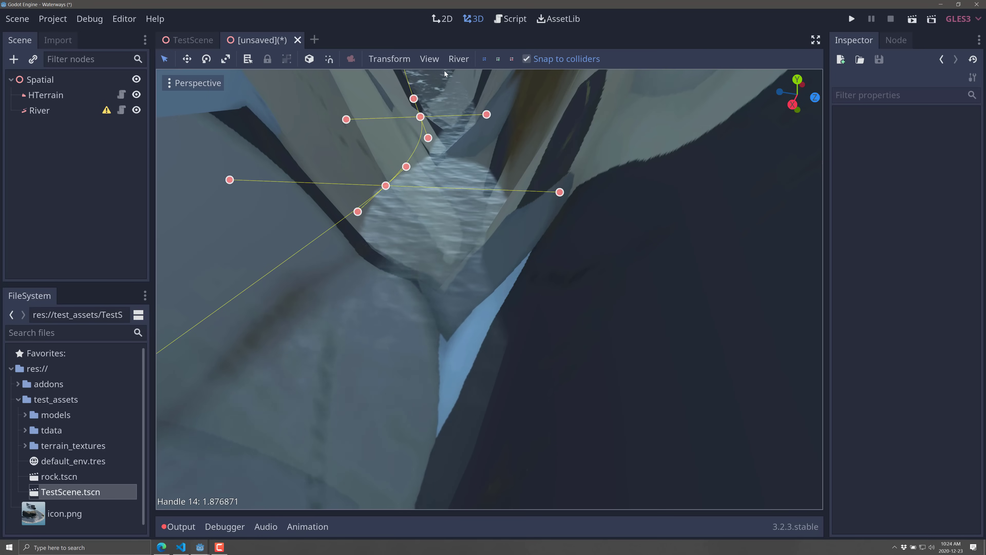
Try to move the river point below the narrow channel to about (7.59, 0.39, -8.22).
mouse_move(565, 153)
right_down()
mouse_move(566, 135)
mouse_move(565, 156)
right_up()
key(w)
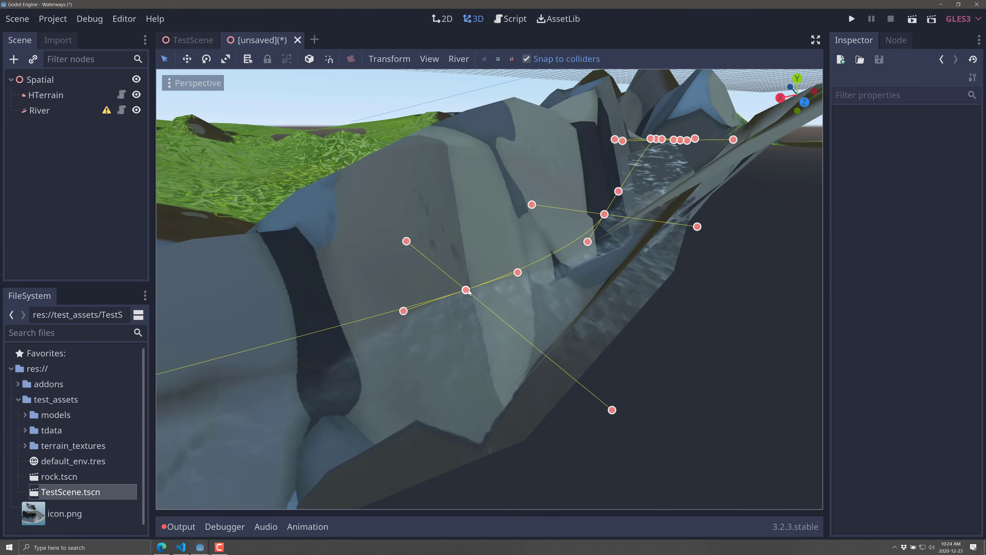
drag(466, 290, 514, 168)
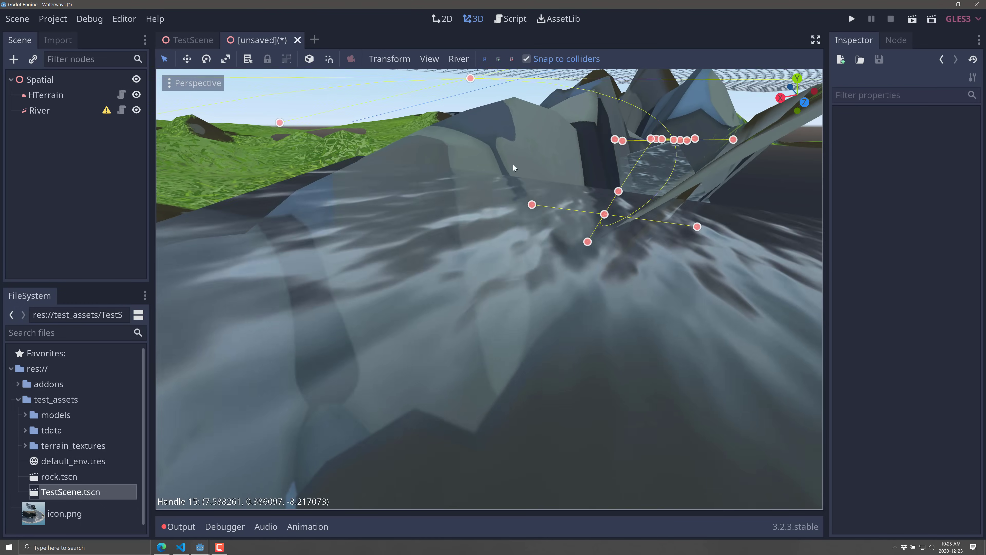
right_drag(514, 168, 514, 168)
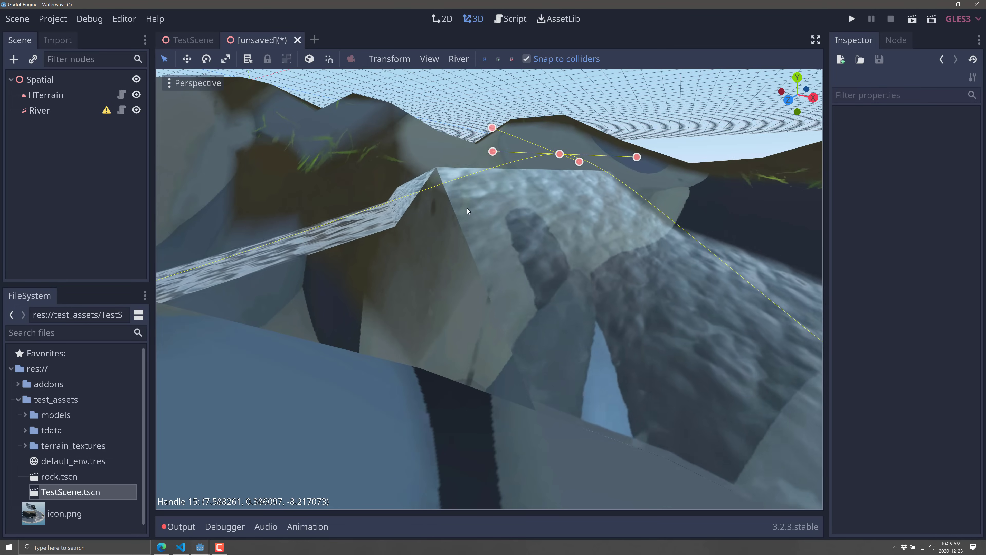
right_drag(468, 211, 467, 211)
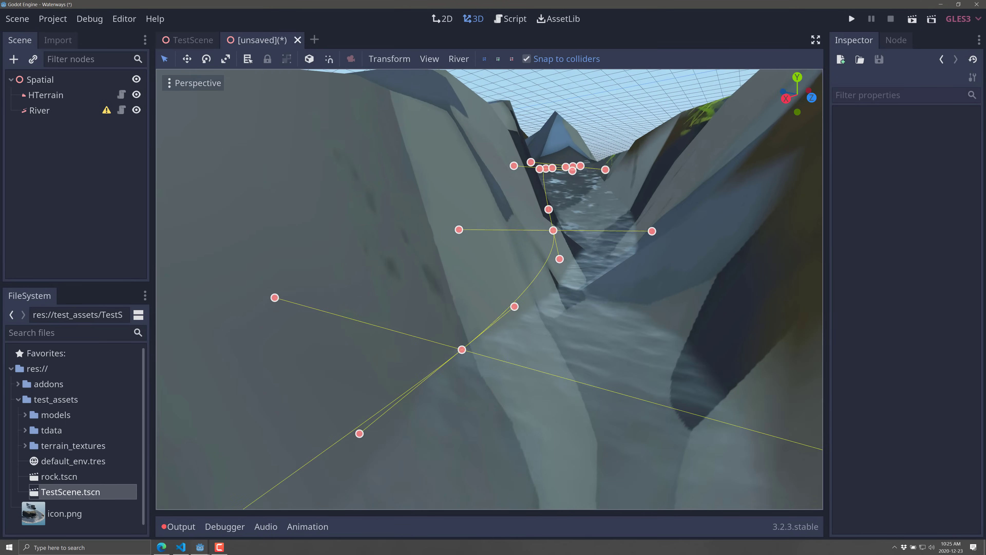
right_drag(588, 156, 589, 156)
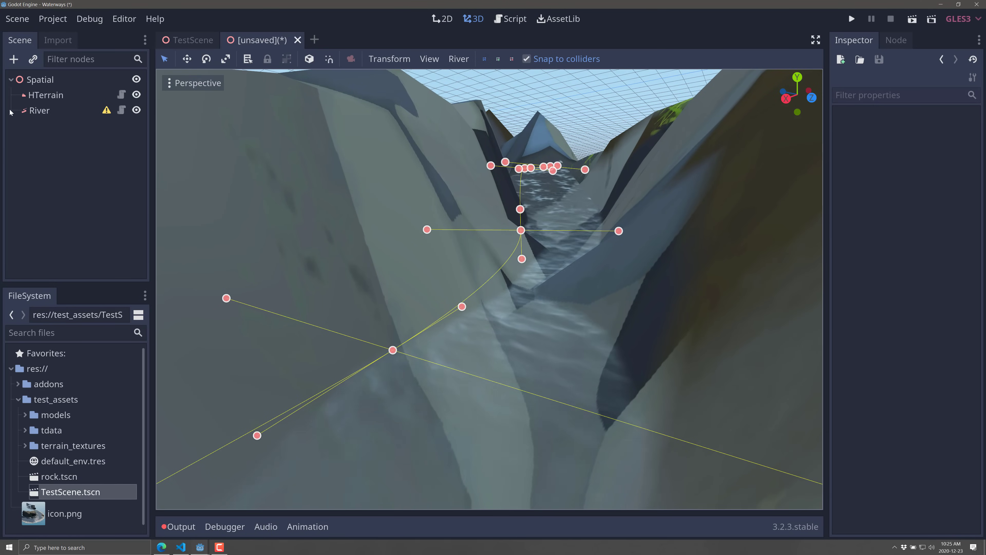
Generate the flow and foam map for the River node and view the resulting water along the channel.
click(50, 113)
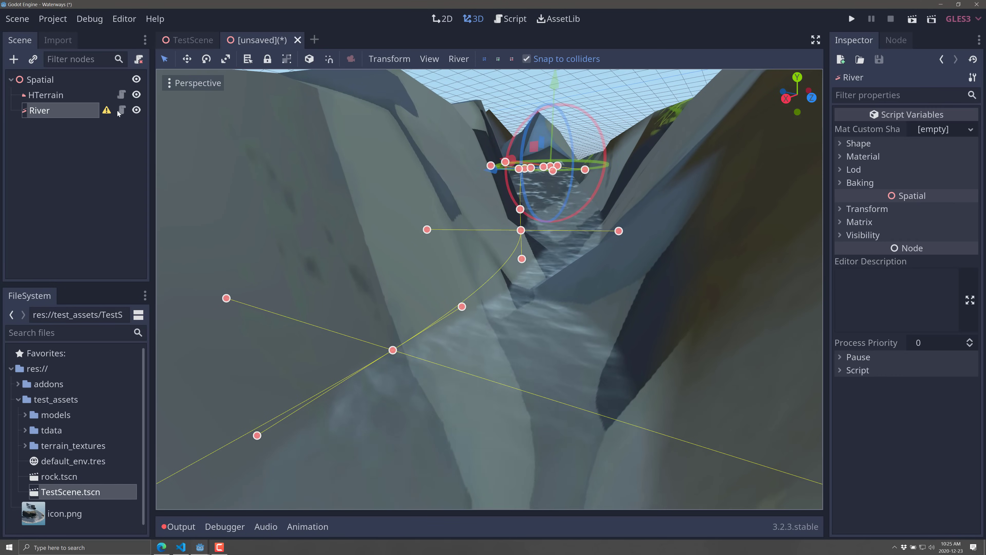
mouse_move(106, 111)
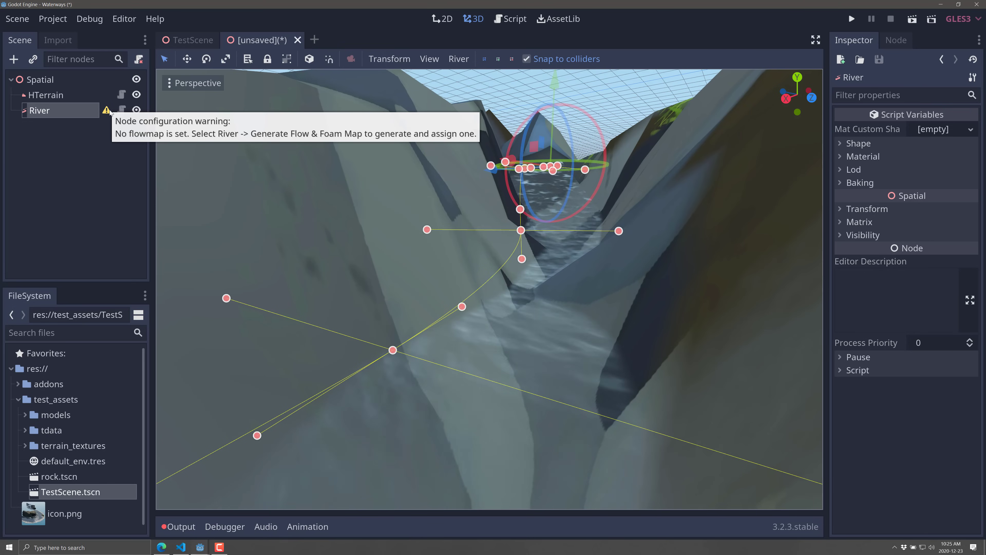
click(455, 60)
click(469, 76)
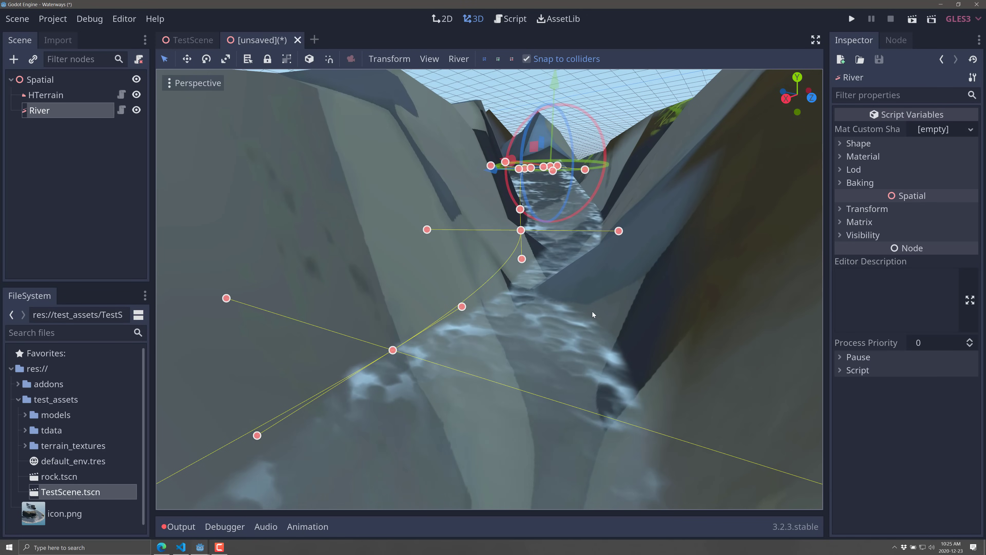
right_drag(616, 335, 476, 334)
key(s)
right_drag(575, 233, 305, 372)
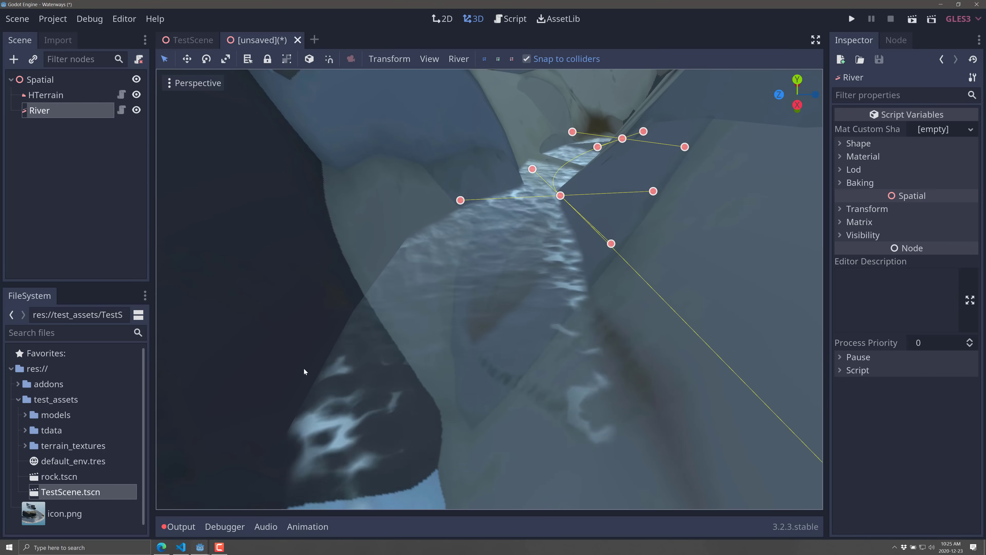
click(33, 59)
scroll(308, 270, down, 5)
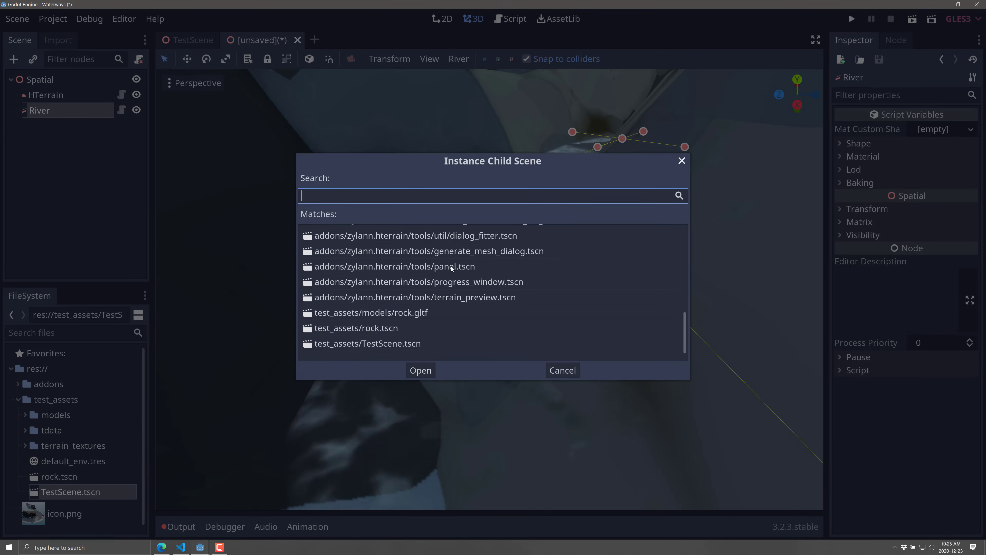
double_click(361, 327)
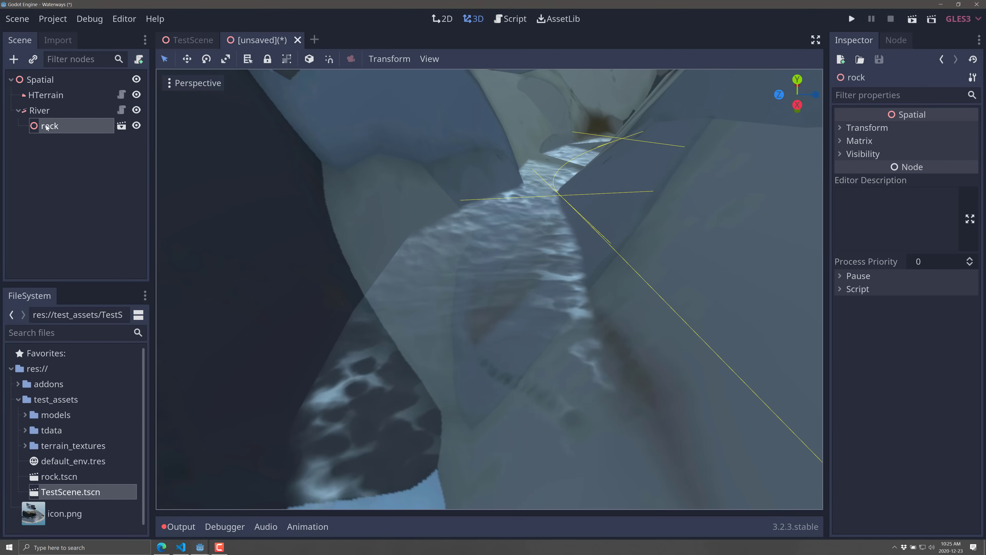
key(Delete)
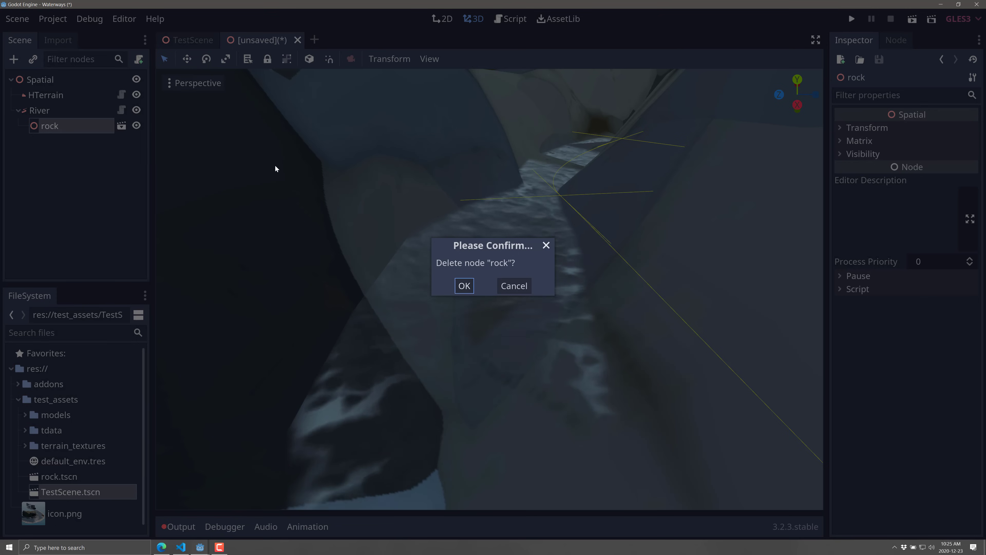
key(Return)
Instance rock.tscn as a child of the Spatial root node and inspect the node structure of its source scene.
click(32, 80)
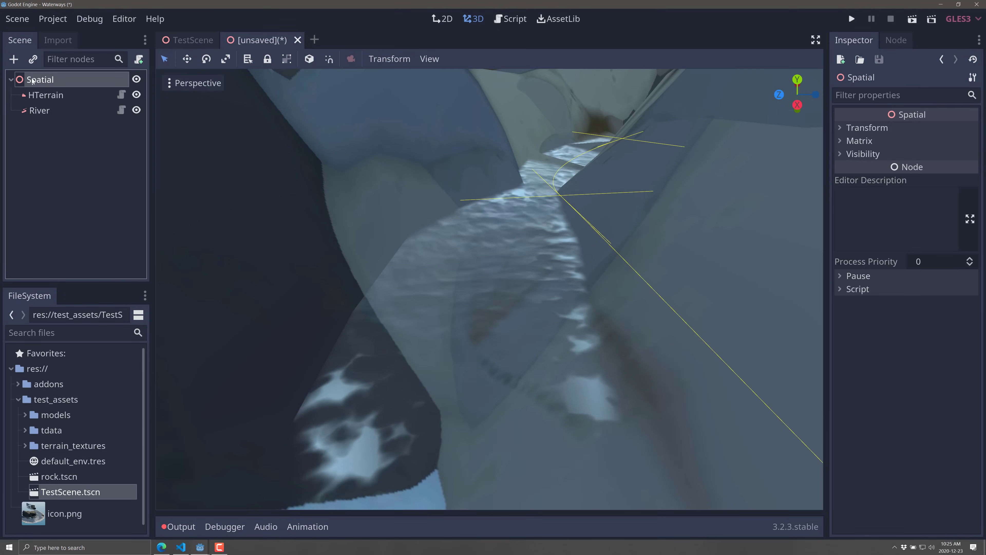
click(34, 60)
double_click(394, 325)
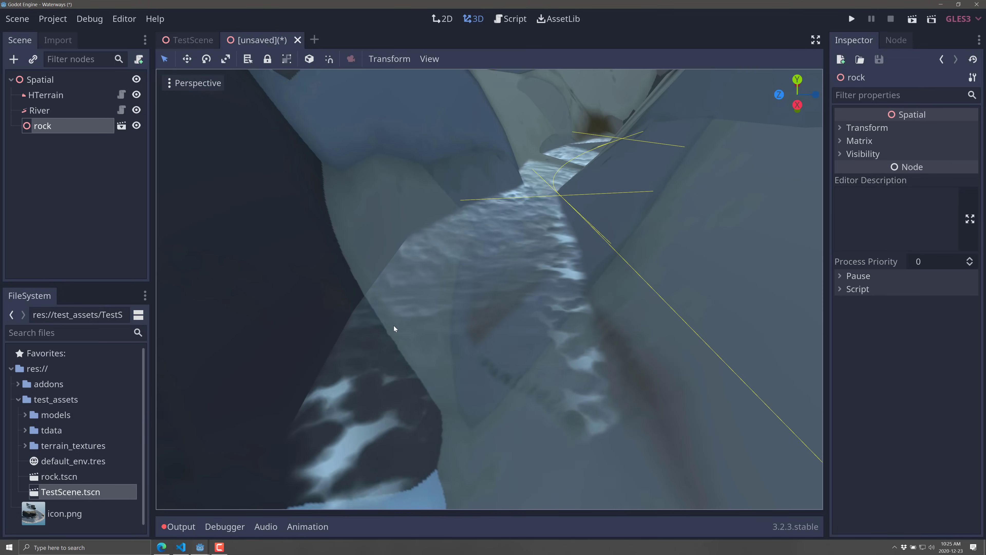
click(121, 126)
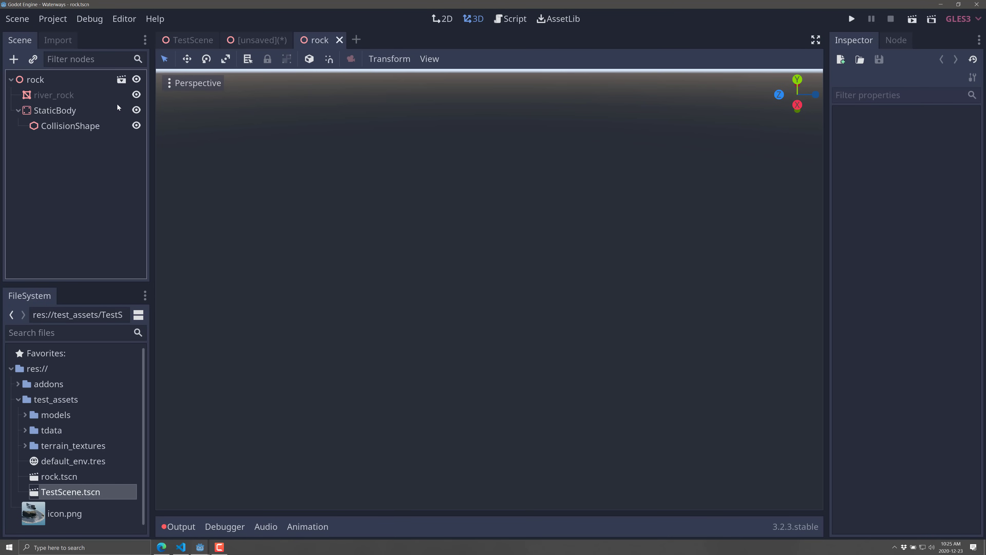
click(343, 40)
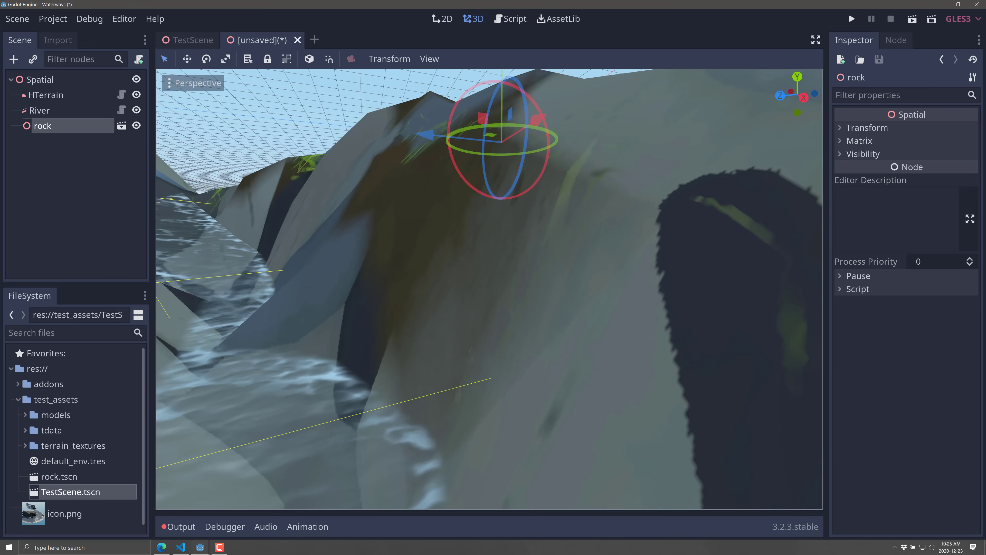
Move the rock from its initial spot above the terrain across and down to the rocky riverbed.
right_drag(489, 290, 453, 101)
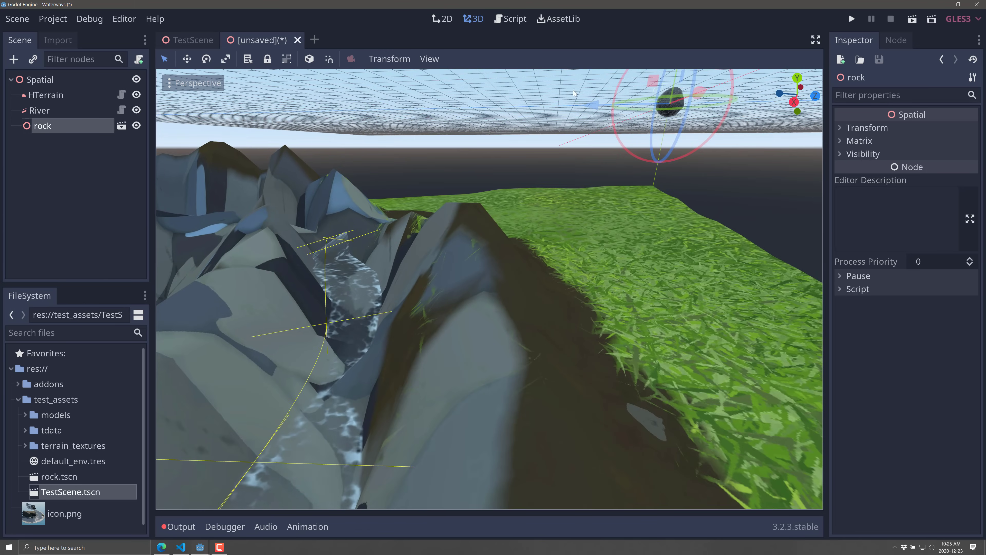
drag(595, 104, 314, 135)
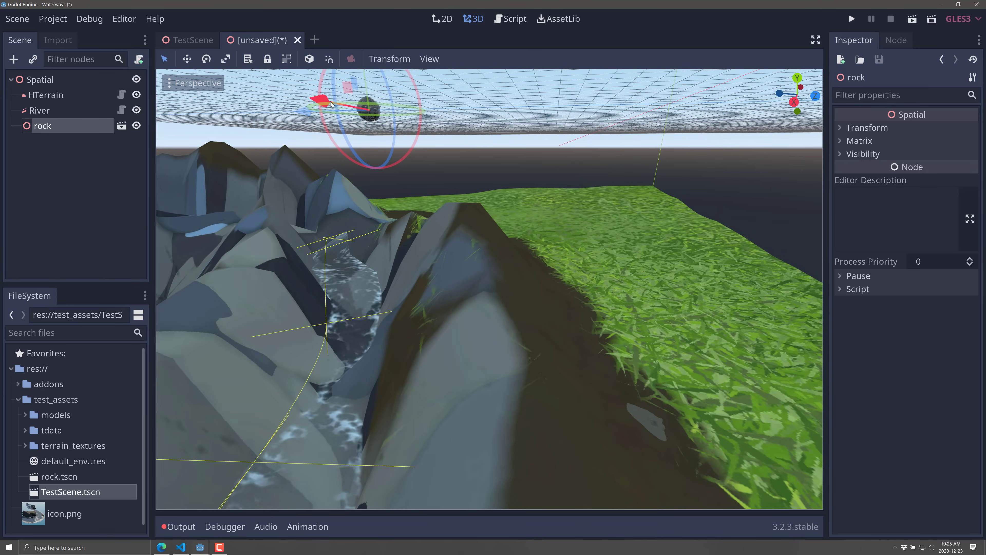
right_drag(331, 104, 565, 132)
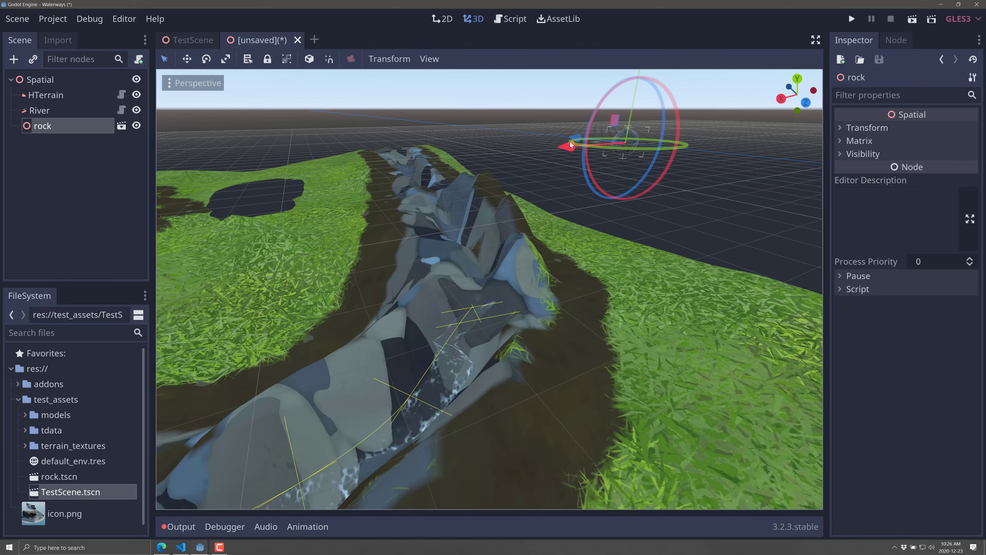
drag(570, 142, 297, 320)
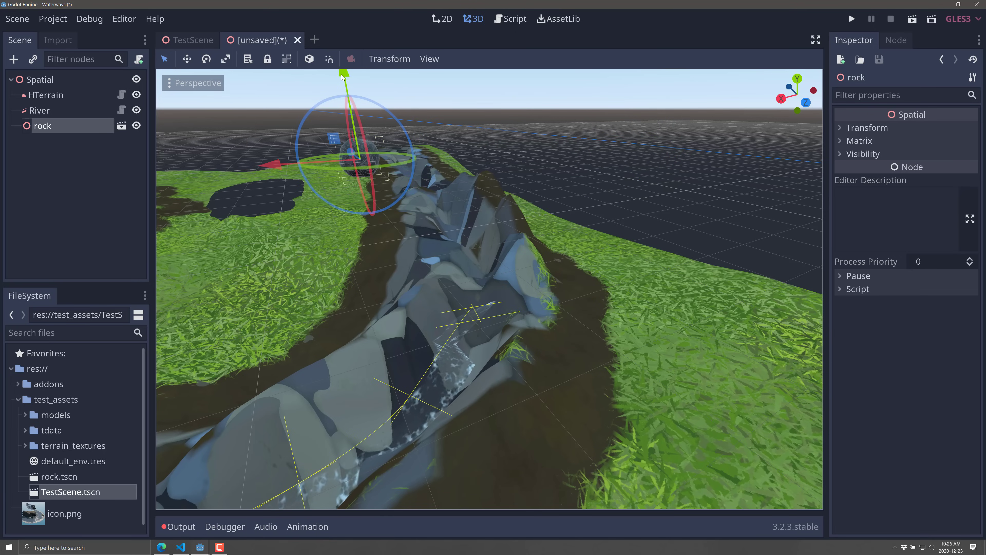
drag(337, 77, 353, 298)
right_drag(354, 356, 458, 385)
right_drag(375, 400, 309, 485)
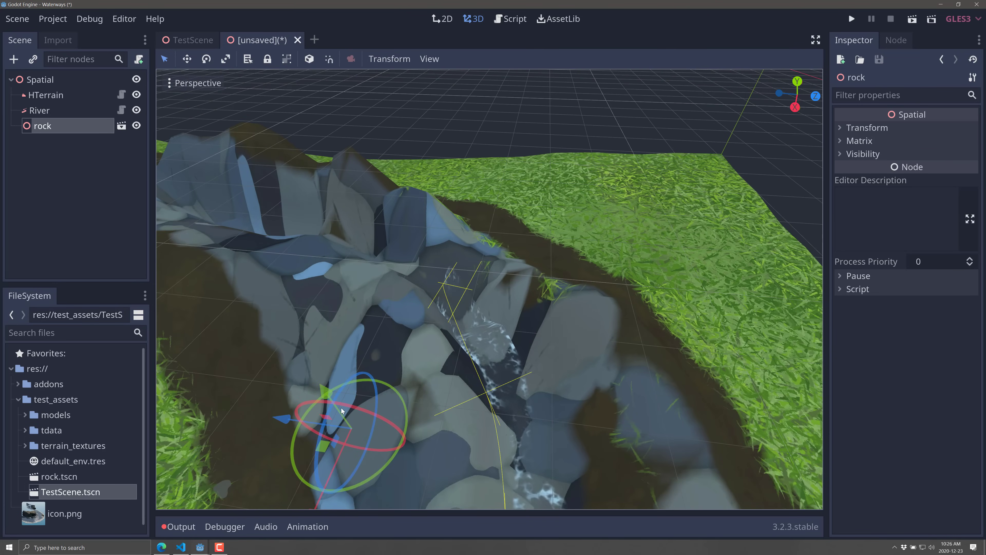
drag(320, 308, 310, 283)
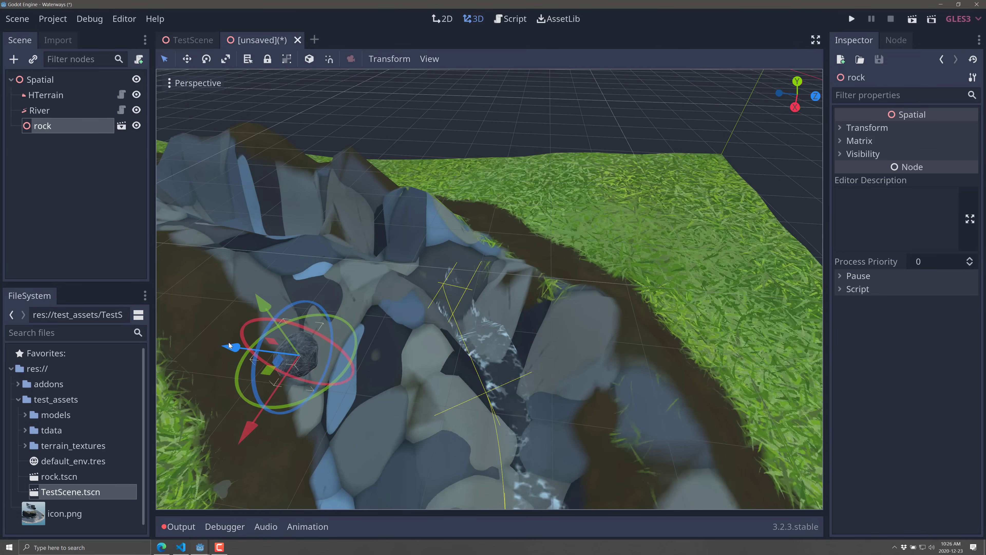
drag(235, 349, 339, 368)
Position the rock in the middle of the river channel so that the water surface crosses it.
drag(402, 378, 418, 382)
key(w)
right_drag(575, 376, 380, 235)
key(w)
key(q)
drag(380, 236, 376, 198)
key(d)
right_drag(376, 199, 489, 277)
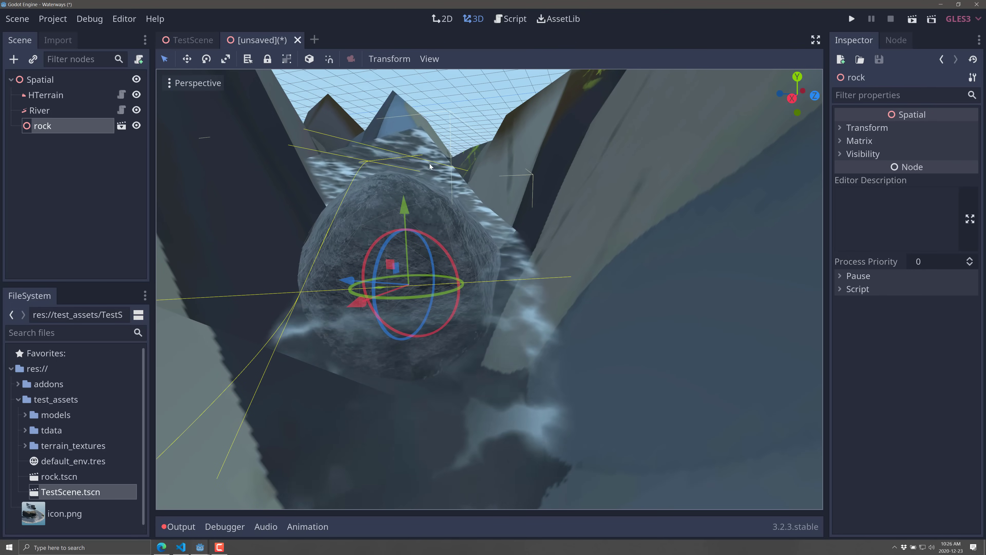
Regenerate the River's flow and foam map to account for the rock in the channel.
click(62, 115)
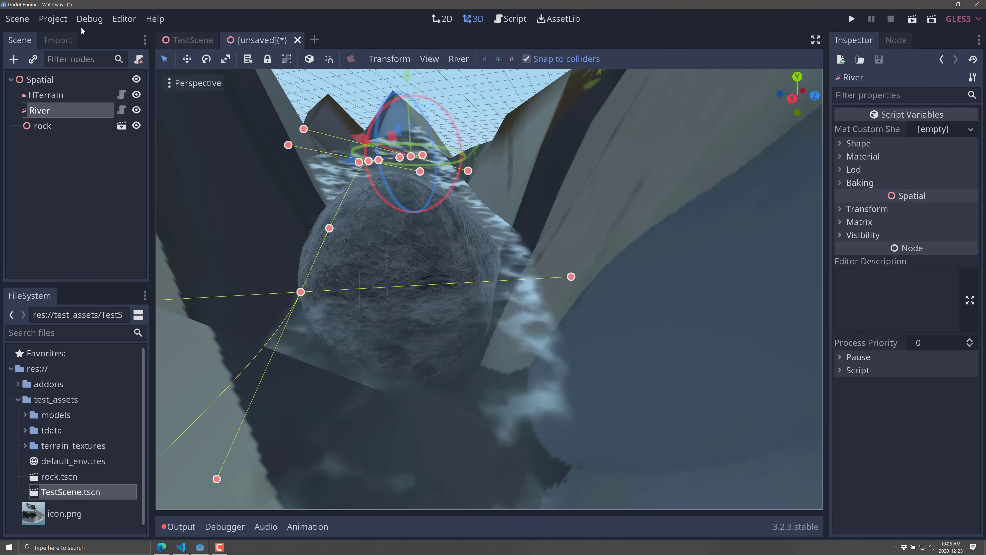
click(453, 61)
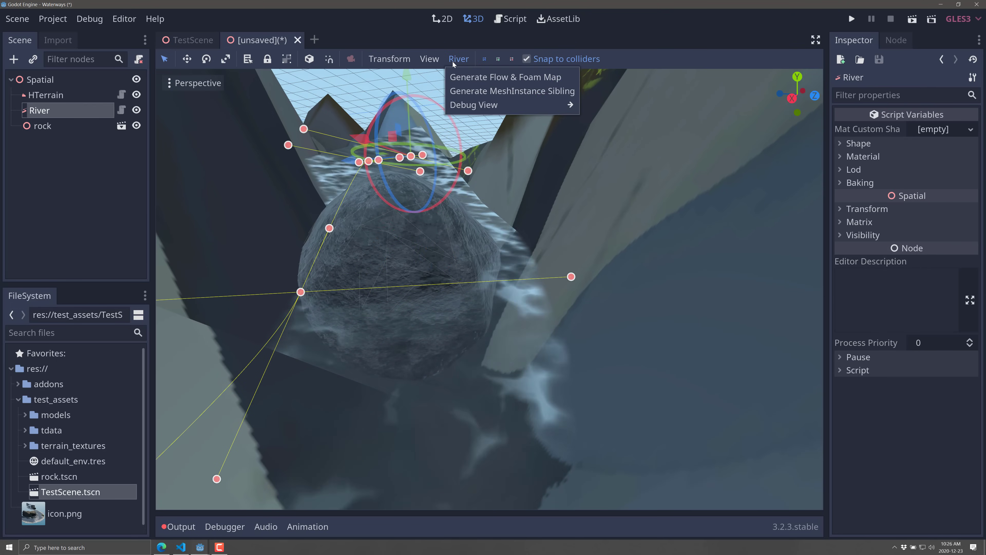
click(490, 79)
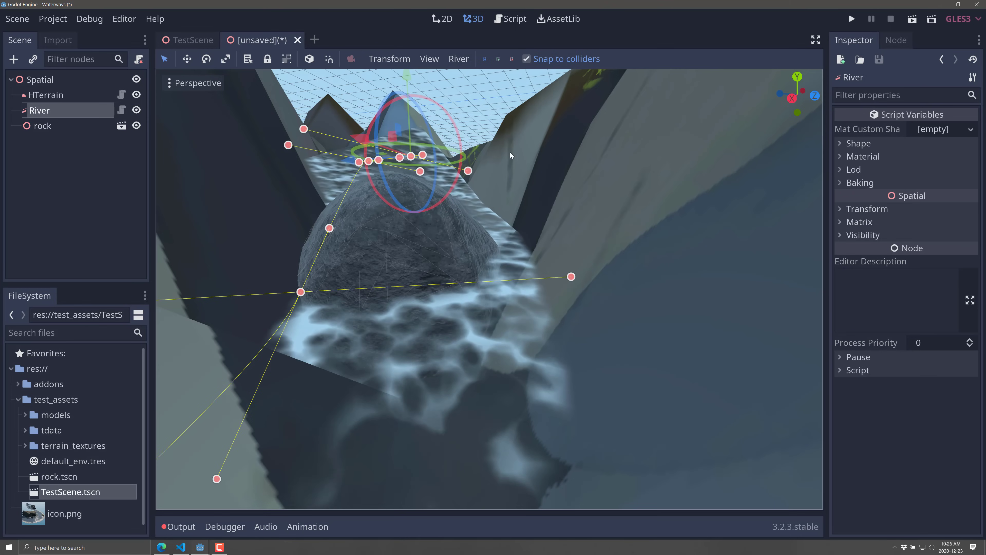
right_drag(563, 219, 485, 229)
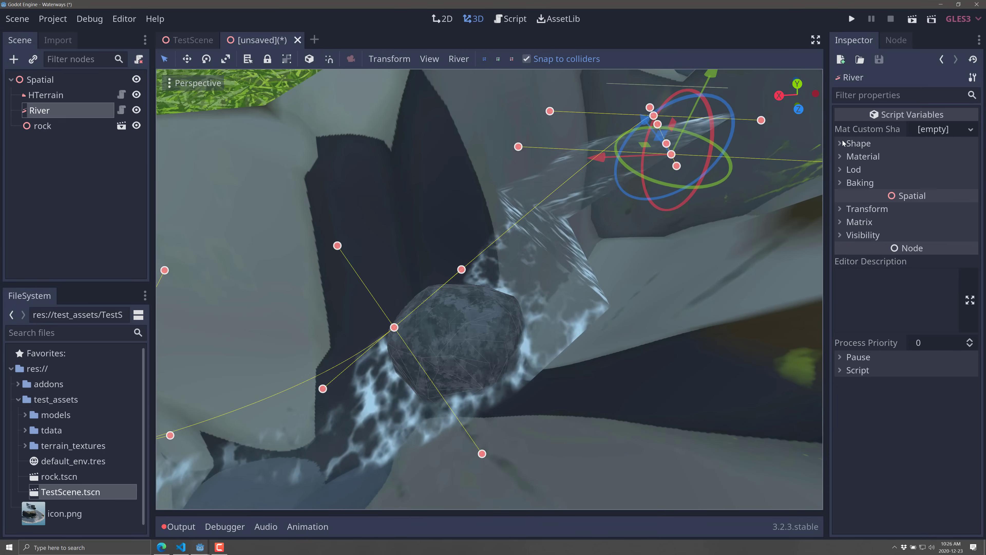
Set the River material's flow speed to about 3.89 and its steepness multiplier to about 3.284.
click(49, 95)
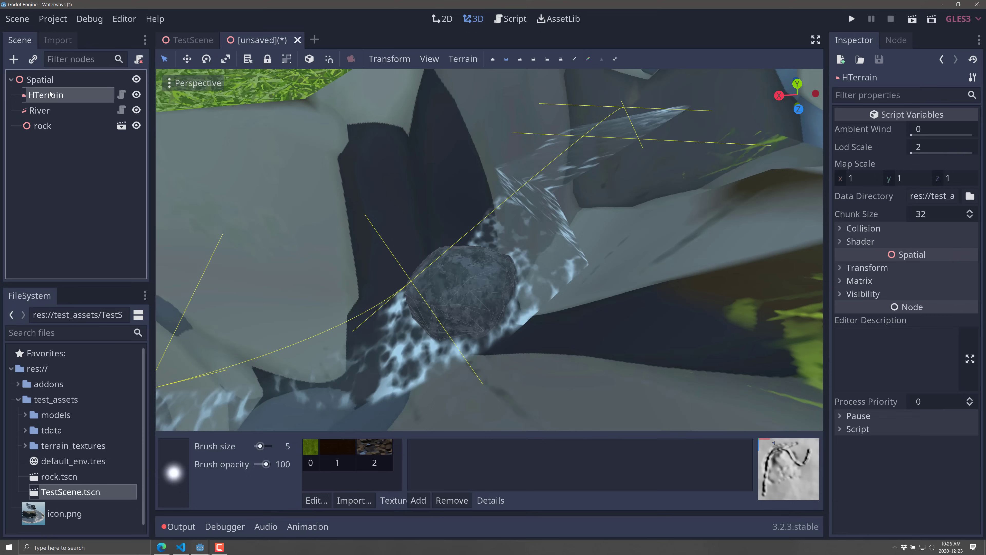
click(44, 110)
click(841, 157)
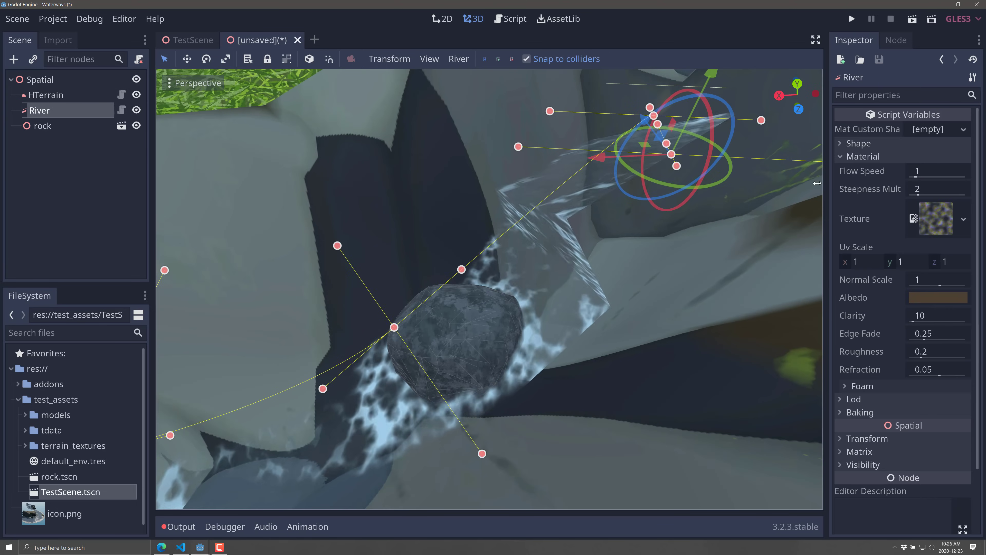
right_drag(714, 208, 753, 155)
right_drag(490, 290, 540, 342)
right_drag(397, 270, 396, 270)
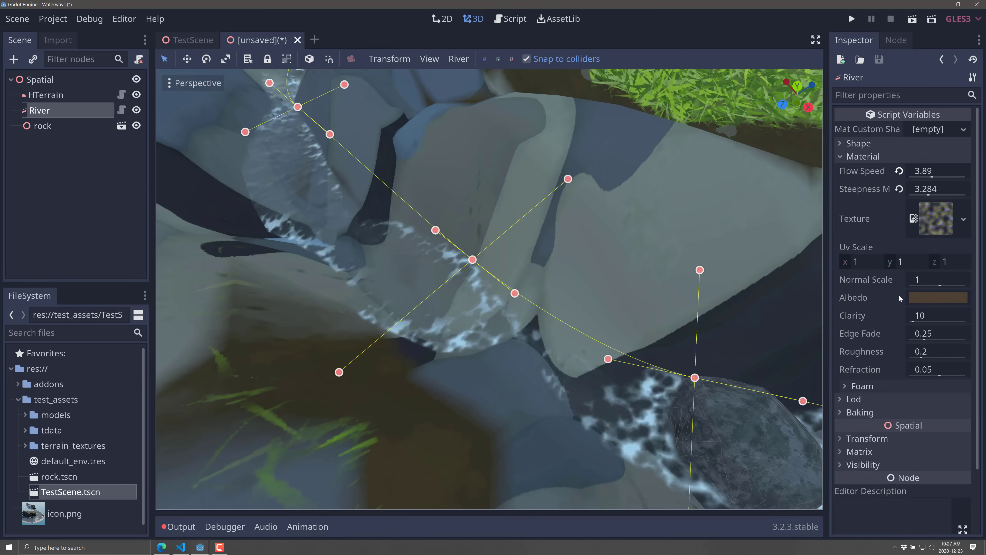
Change the River material's albedo to a muted blue with RGB 60, 76, 134.
click(940, 298)
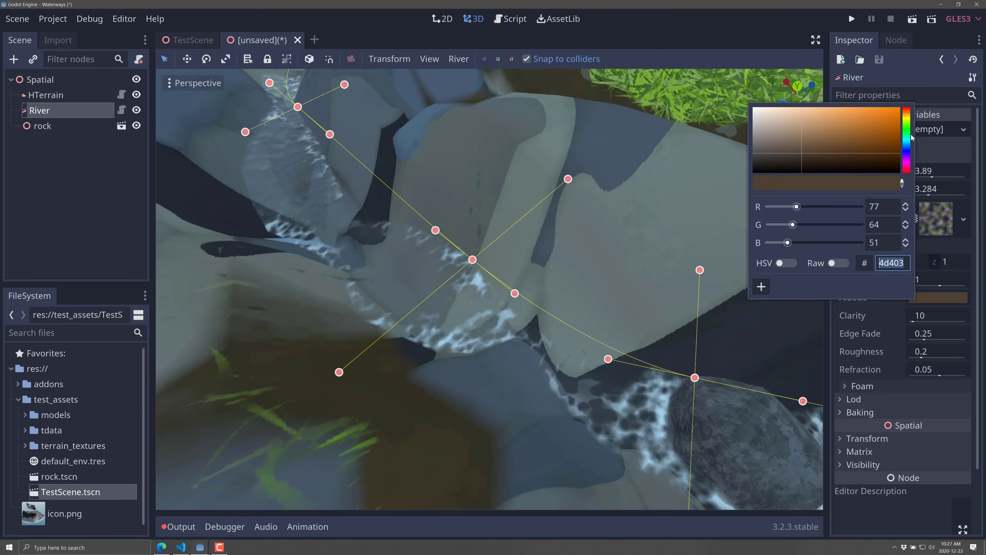
drag(909, 138, 909, 149)
click(887, 116)
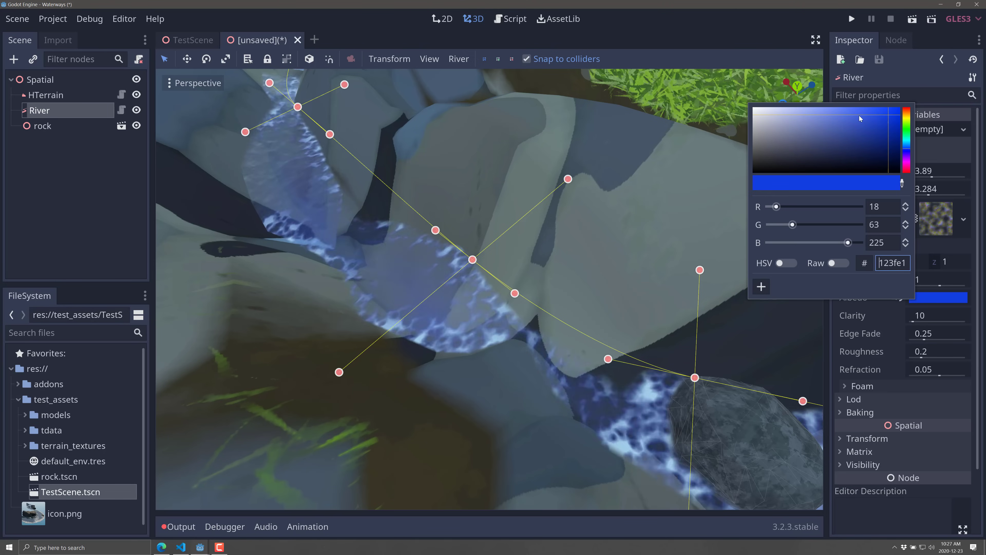
drag(866, 141, 835, 138)
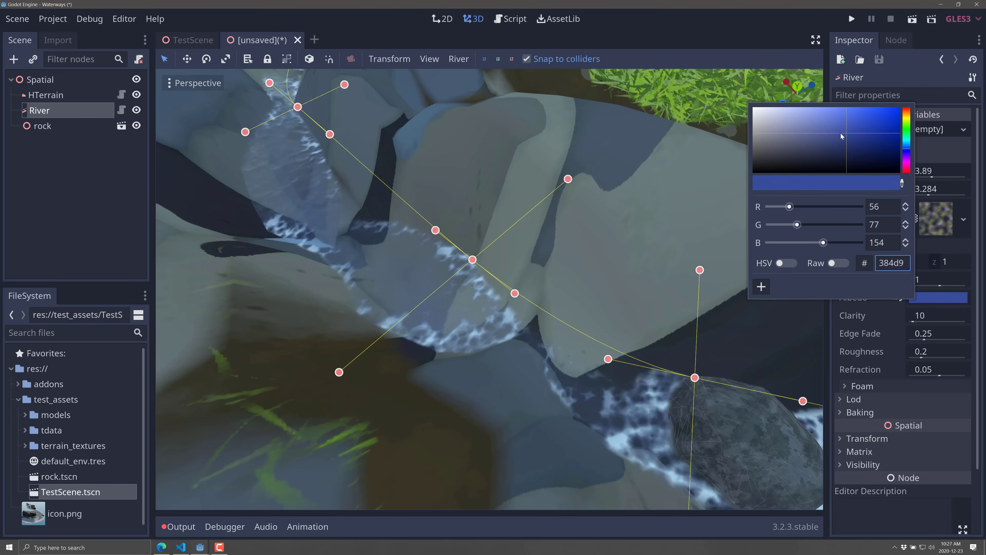
click(890, 357)
Set the foam amount of the River material to about 1.771.
scroll(887, 319, down, 2)
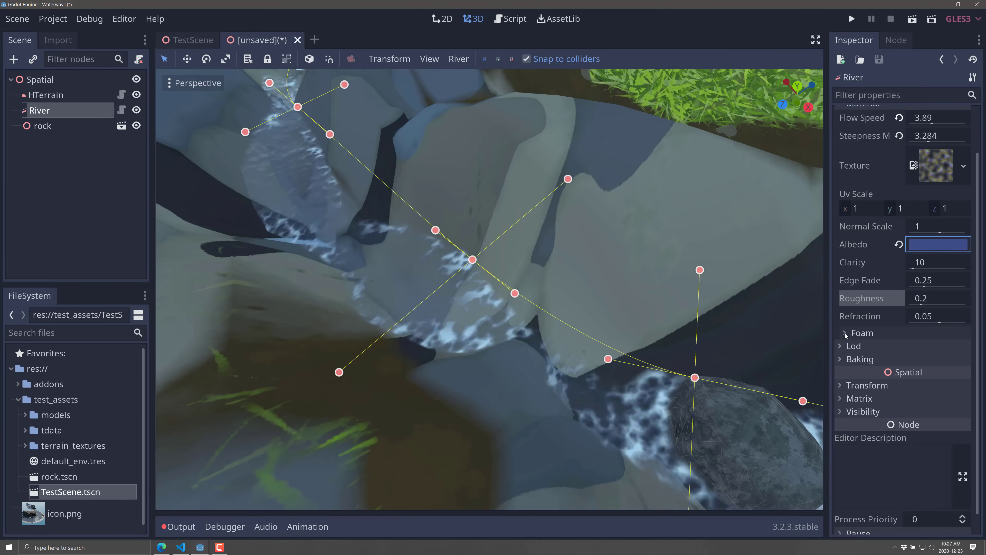
click(875, 333)
scroll(878, 344, down, 2)
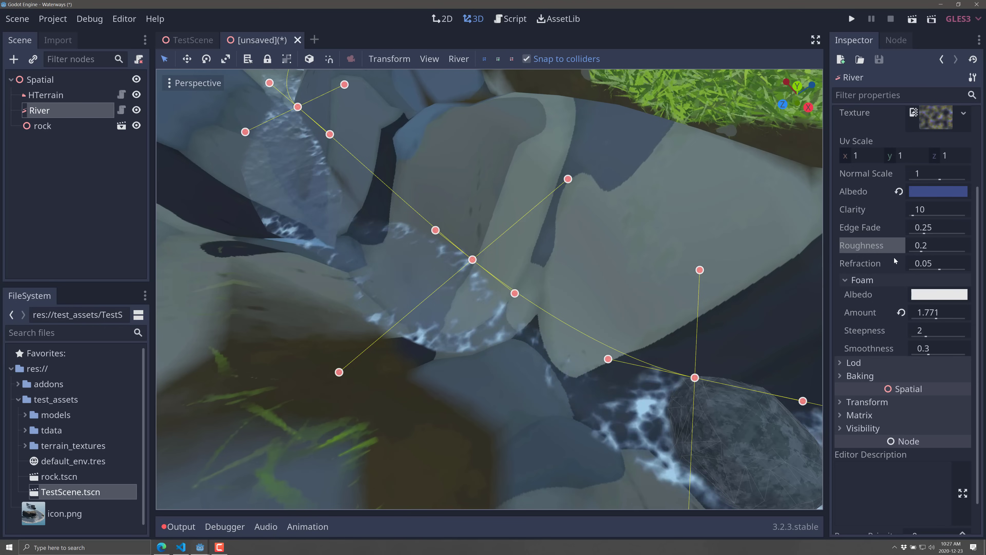
Set the River material's refraction to about -0.73 and its clarity to about 56.789.
mouse_move(940, 268)
mouse_down()
mouse_move(953, 269)
mouse_move(900, 271)
mouse_move(917, 274)
mouse_up()
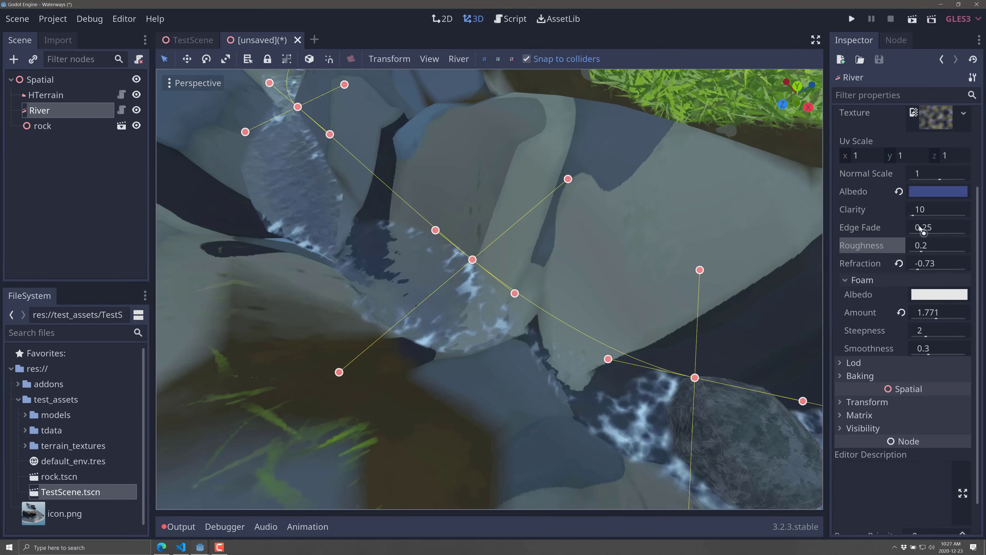
mouse_move(913, 214)
mouse_down()
mouse_move(936, 216)
mouse_move(878, 211)
mouse_move(937, 219)
mouse_move(925, 215)
mouse_up()
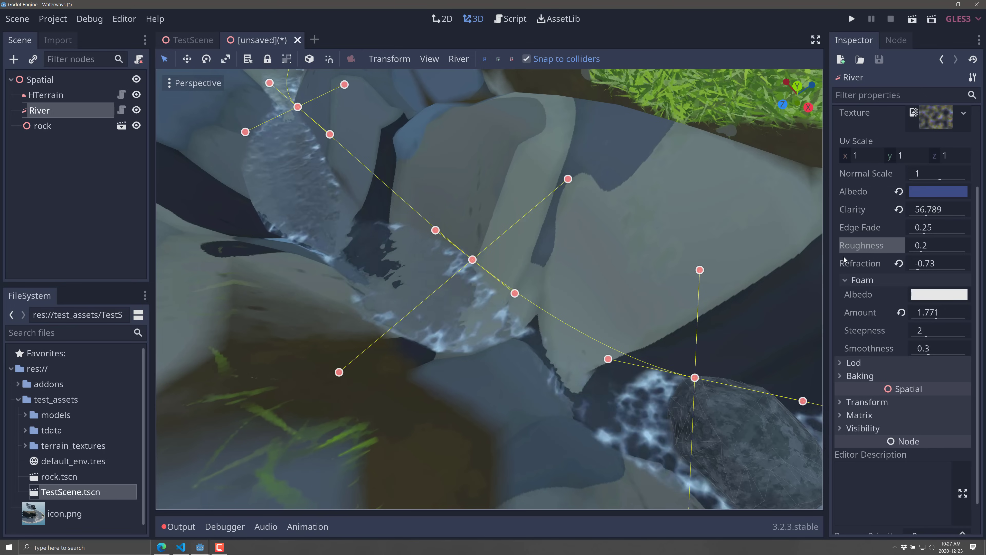
middle_drag(492, 282, 400, 259)
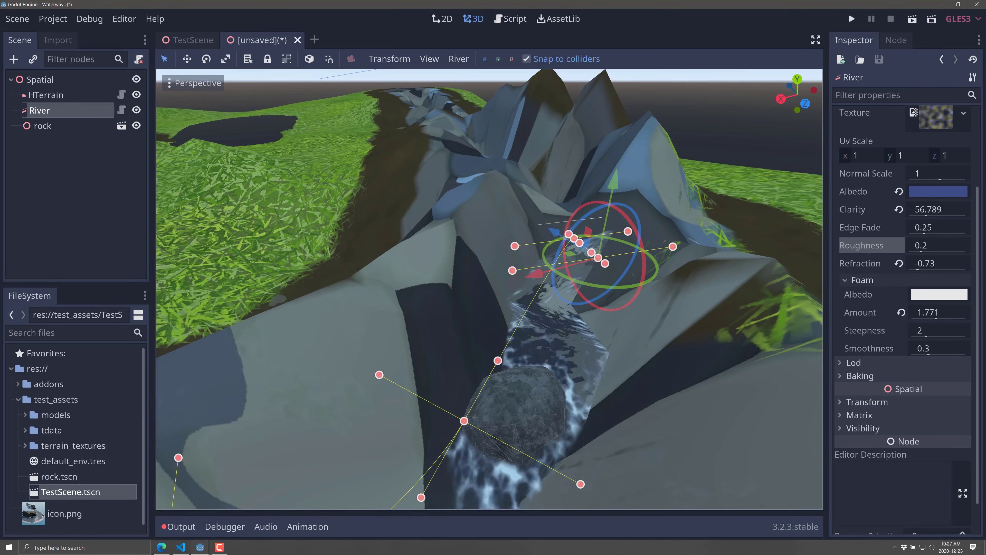
right_drag(569, 230, 571, 234)
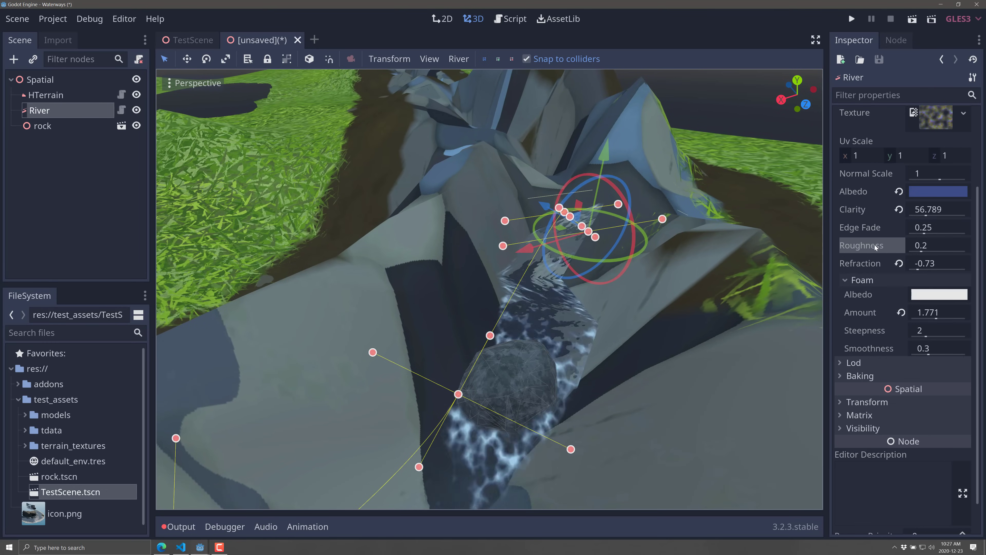
scroll(888, 267, up, 3)
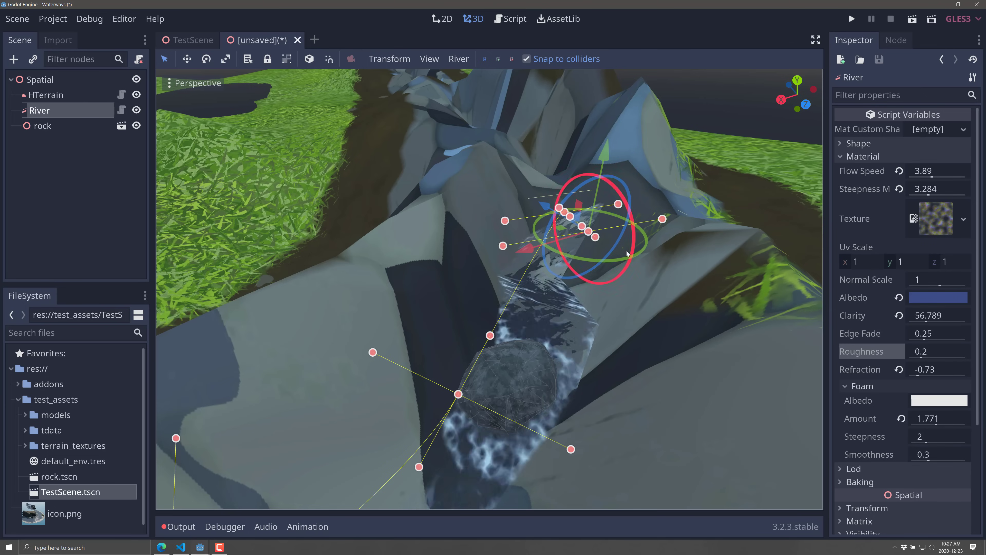
Set the river width at the curve point in the narrow rocky channel to about 1.374 and rotate its tangent handles along the channel.
key(d)
key(w)
right_drag(662, 315, 661, 309)
key(d)
right_drag(521, 264, 407, 256)
key(w)
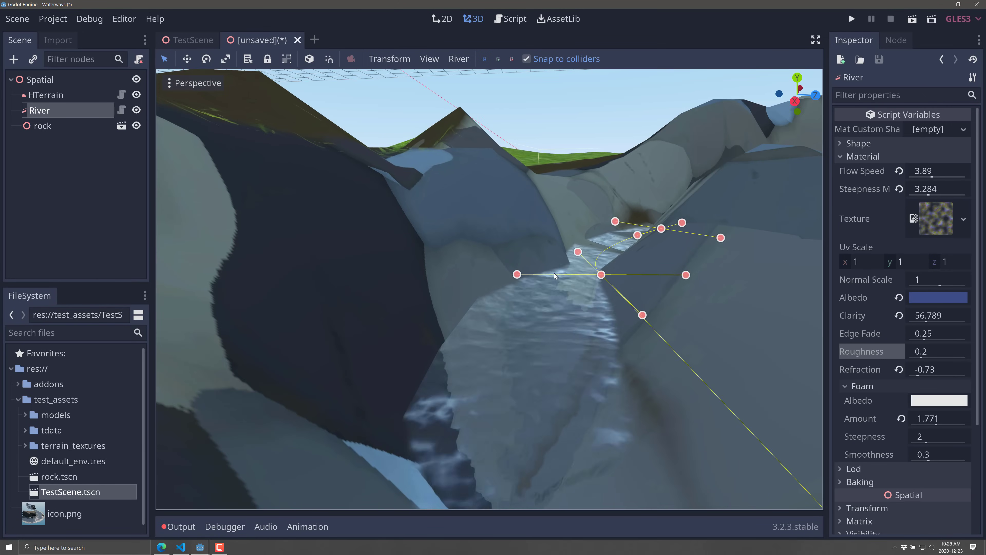
mouse_move(517, 274)
mouse_down()
mouse_move(483, 277)
mouse_move(560, 282)
mouse_move(521, 284)
mouse_up()
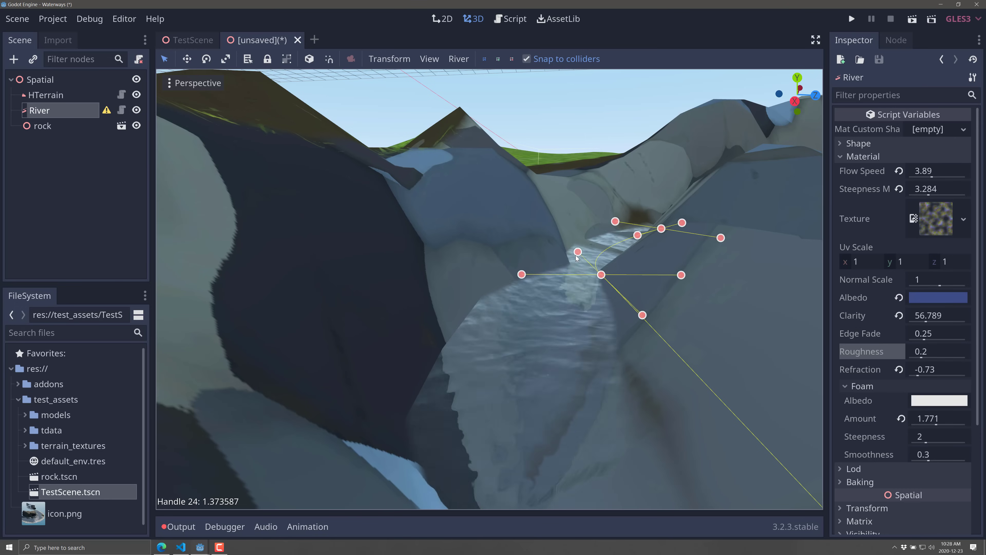
drag(578, 252, 621, 311)
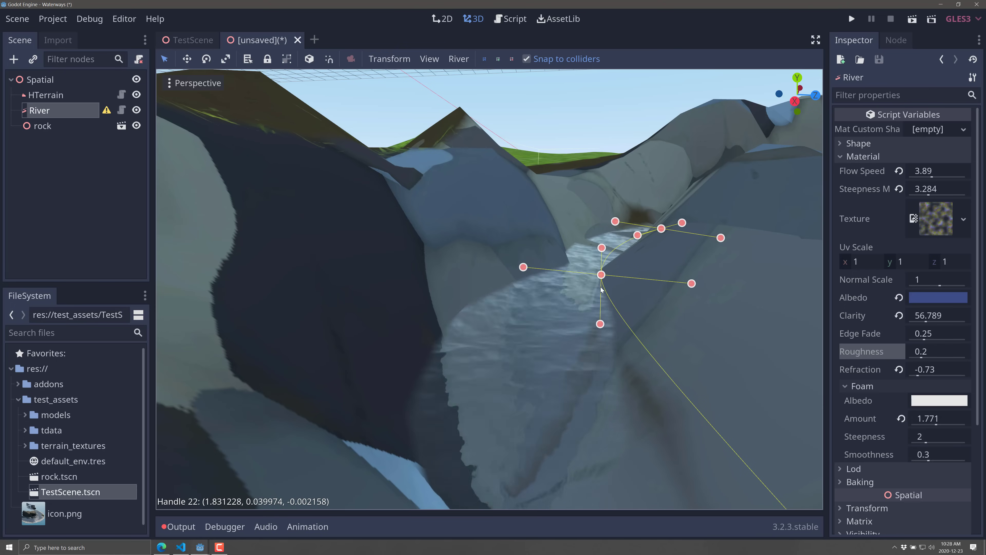
Switch to the browser and view the godot_heightmap_plugin and WaterGenGodot repository pages on GitHub.
key(alt+Tab)
key(Tab)
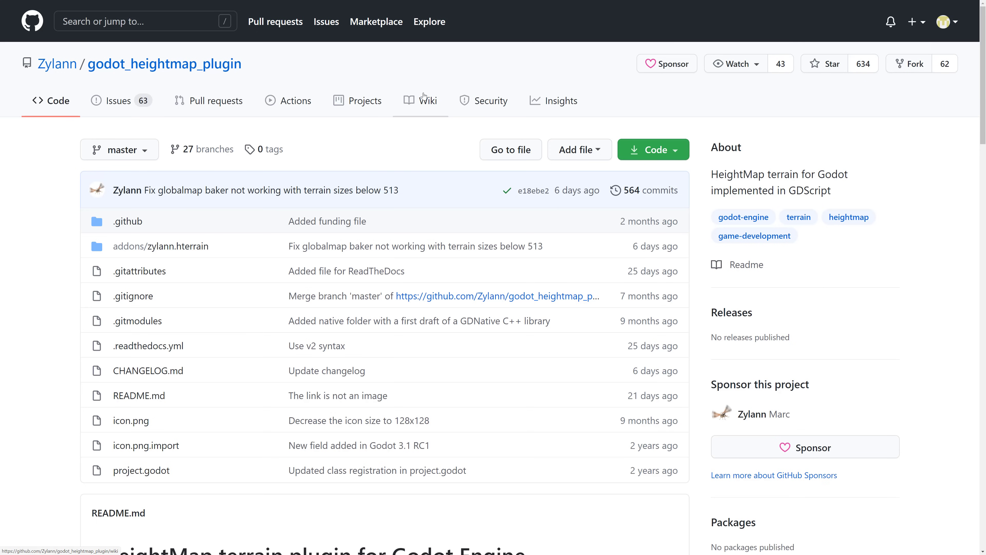
key(ctrl+Tab)
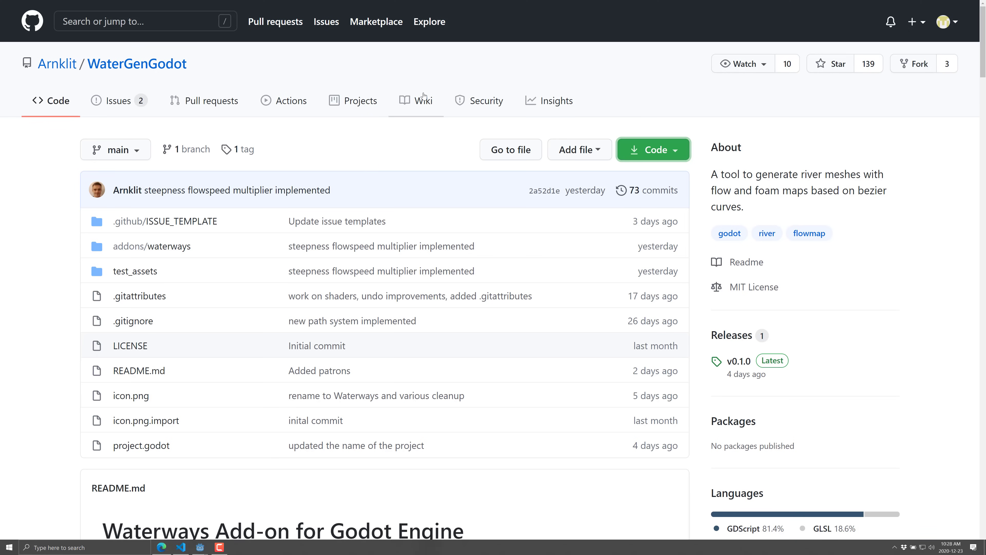
Switch to Visual Studio Code and skim the HTerrain plugin documentation, covering installation, texturing, erosion, detail layers, custom shaders and scripting.
key(alt+Tab)
key(alt+Tab)
key(alt+Tab)
key(alt+Tab)
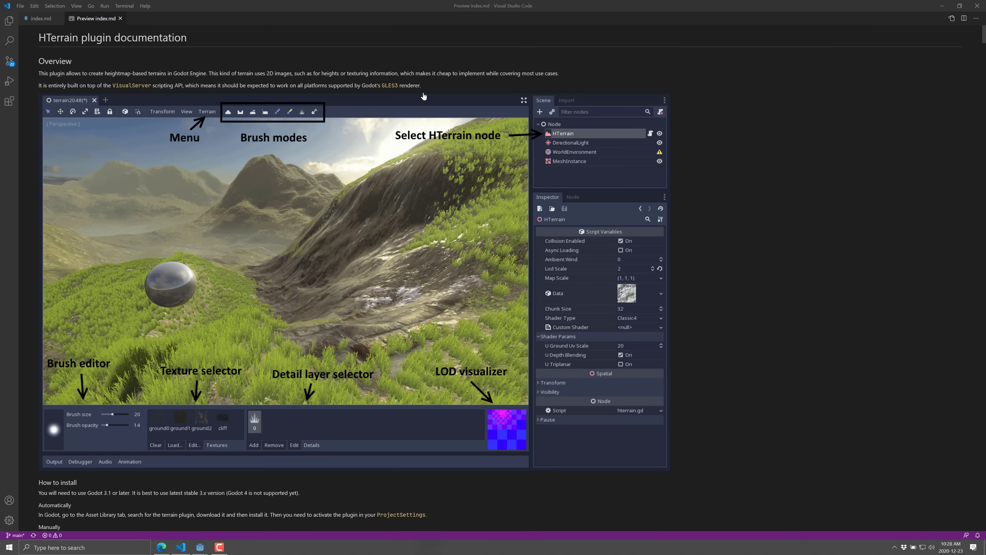
scroll(397, 288, down, 5)
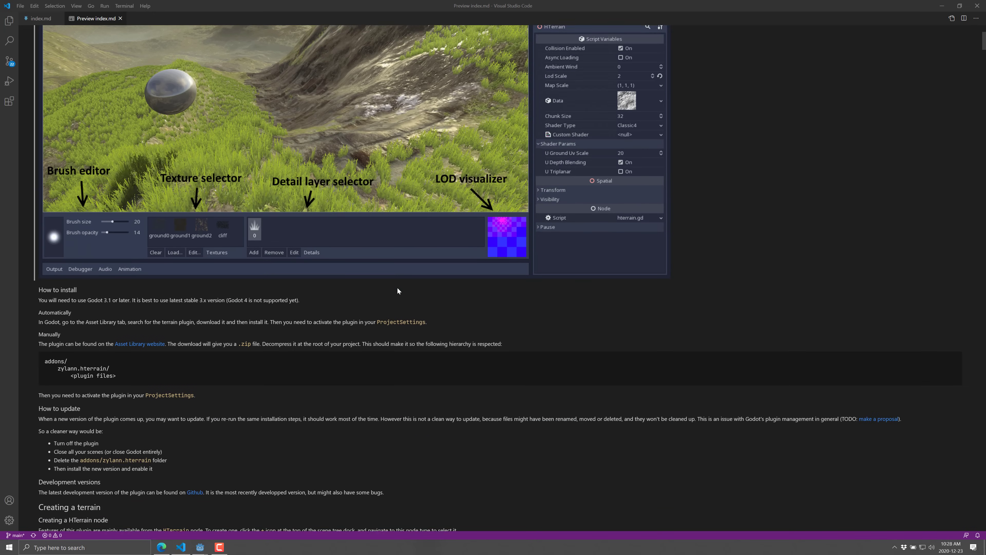
scroll(386, 286, up, 5)
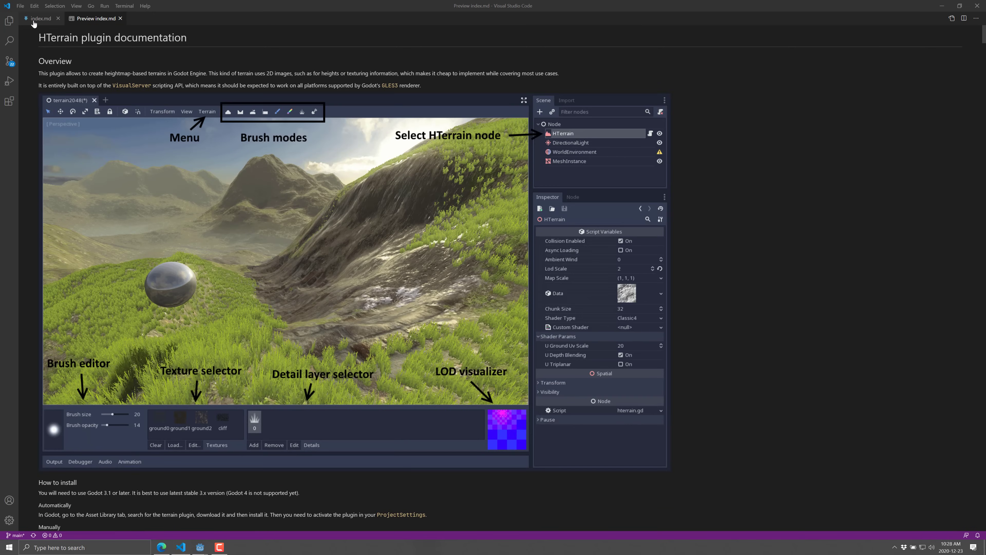
scroll(365, 283, down, 15)
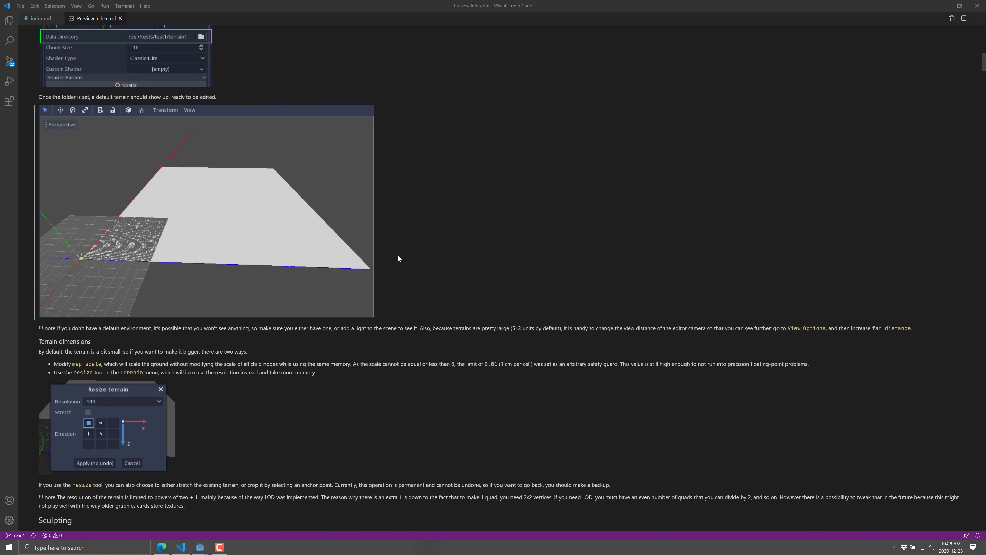
scroll(398, 256, down, 20)
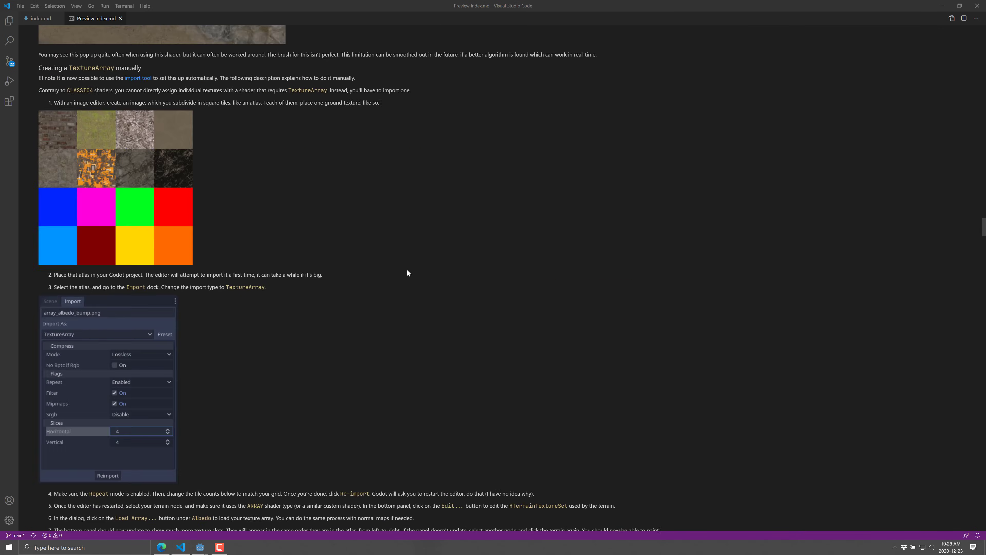
scroll(407, 271, down, 20)
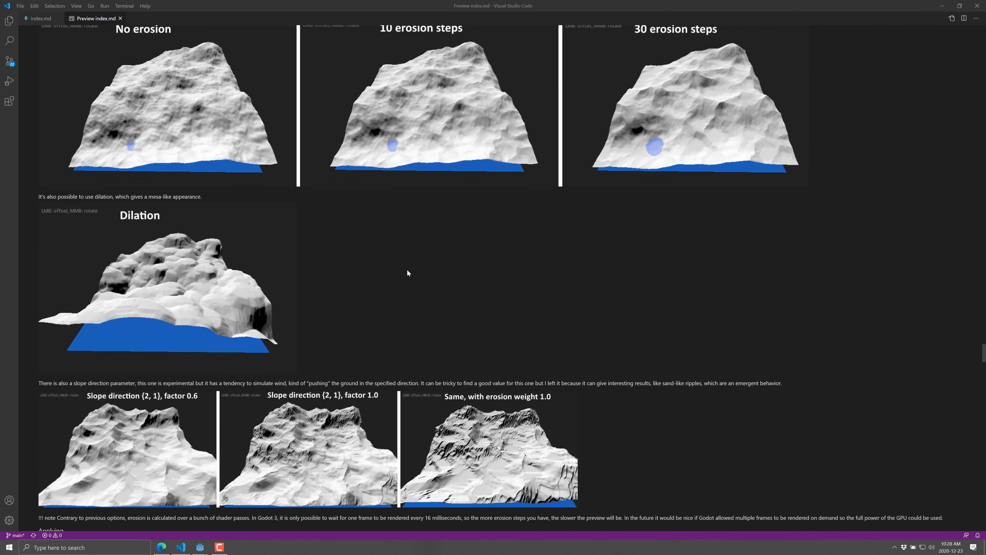
scroll(406, 273, down, 20)
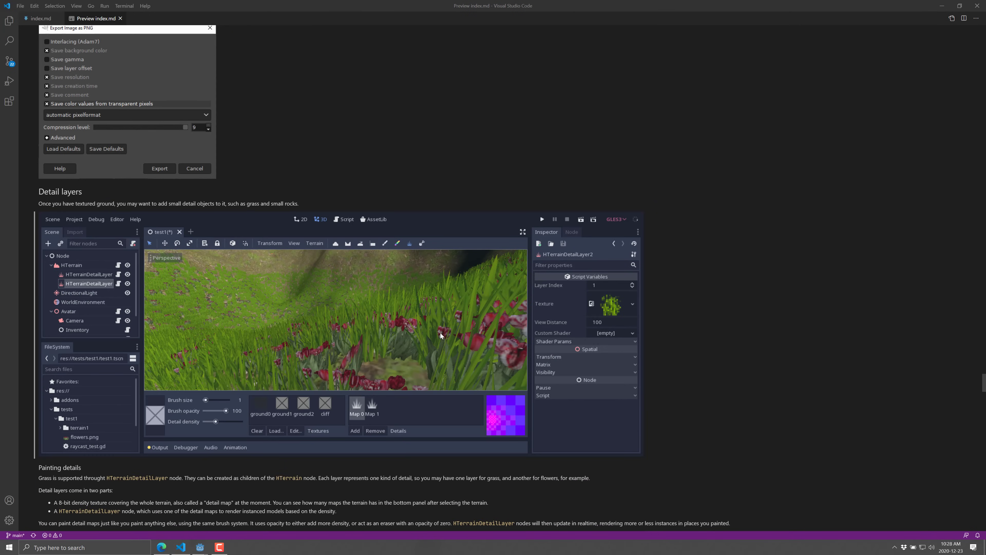
scroll(536, 332, down, 8)
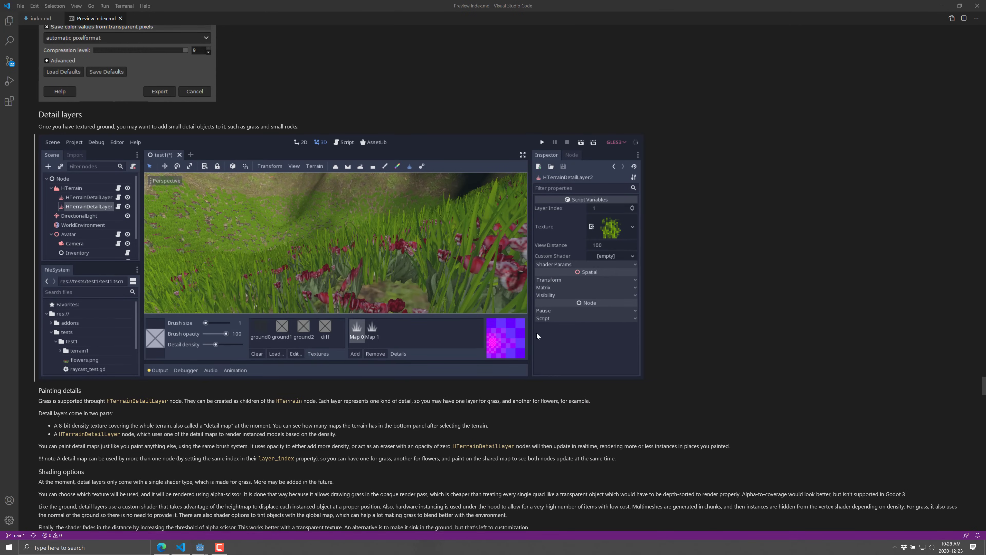
scroll(534, 326, down, 5)
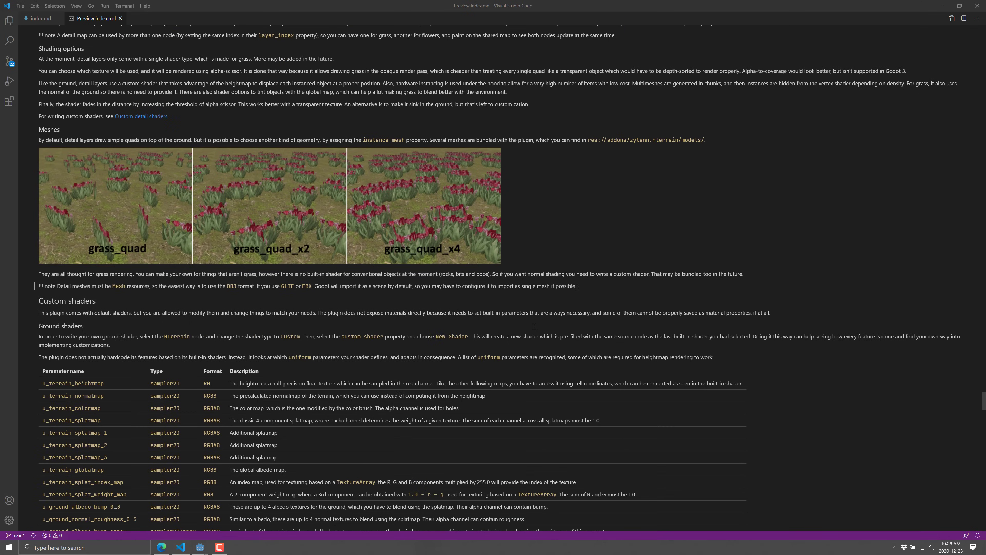
scroll(517, 213, down, 20)
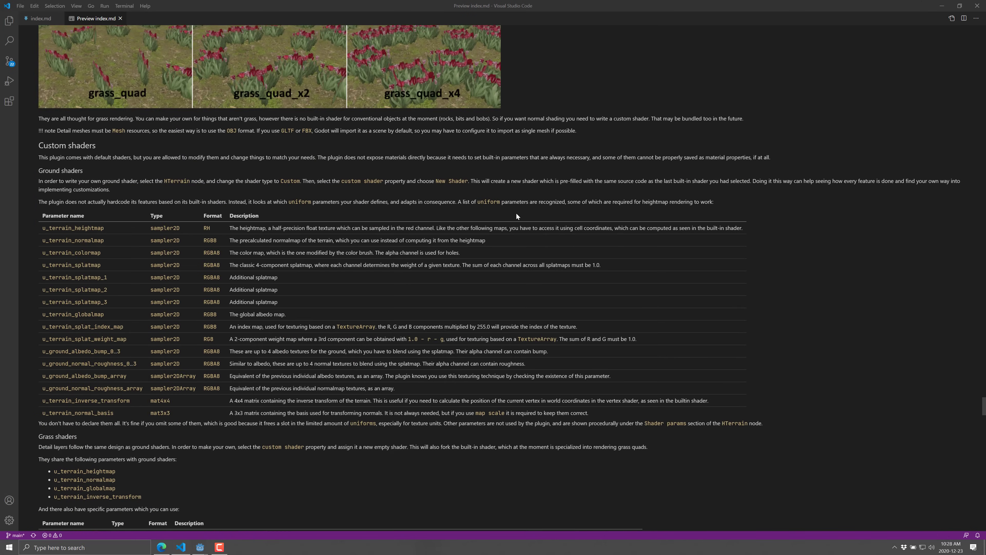
scroll(503, 220, down, 20)
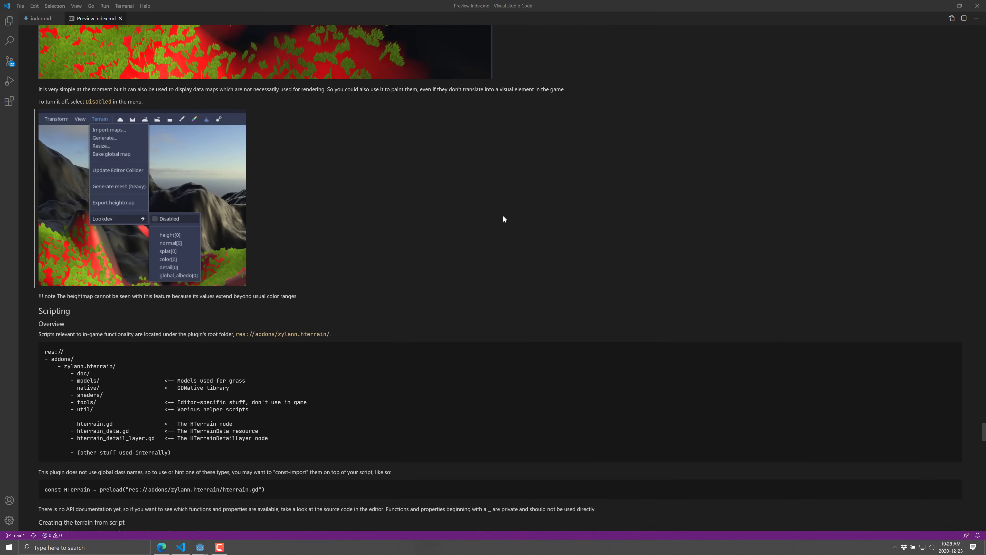
scroll(494, 199, up, 20)
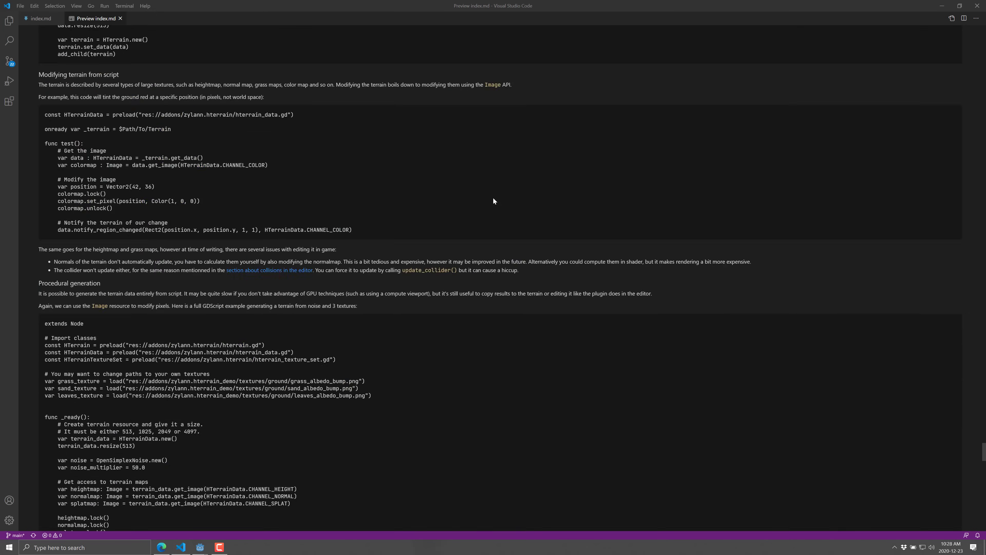
scroll(488, 180, up, 20)
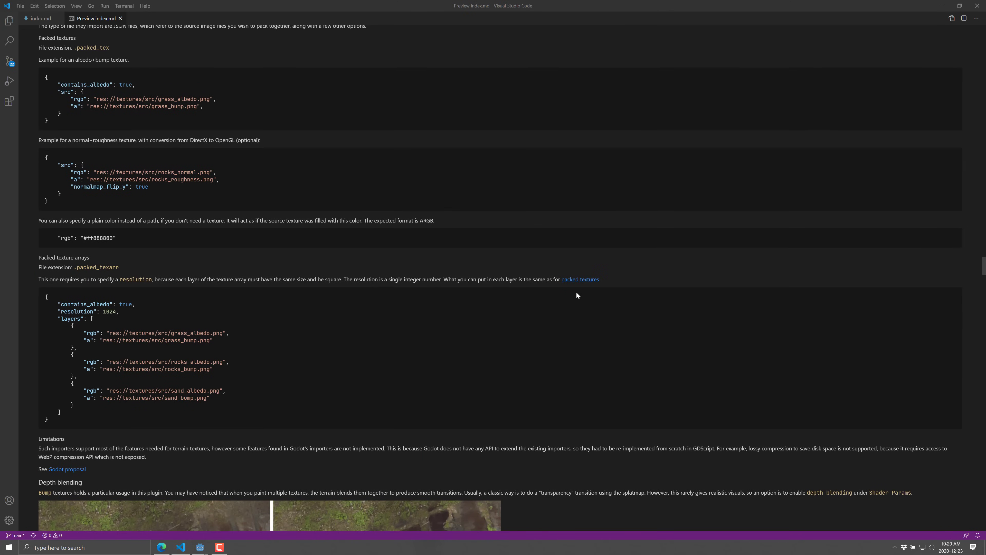
Return to the browser, compare the WaterGenGodot and godot_heightmap_plugin repositories, skim the heightmap plugin's README and highlight its repository name.
key(alt+Tab)
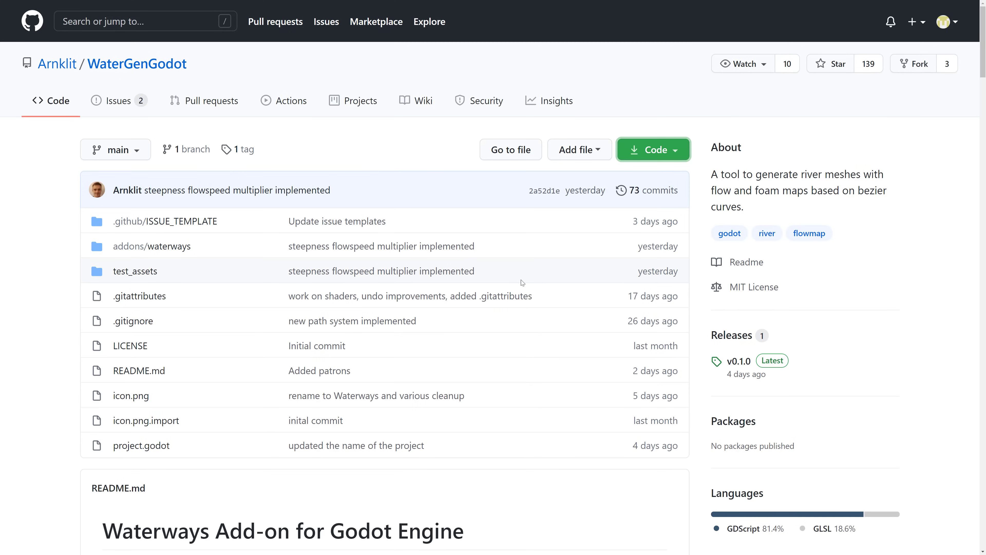
key(ctrl+Tab)
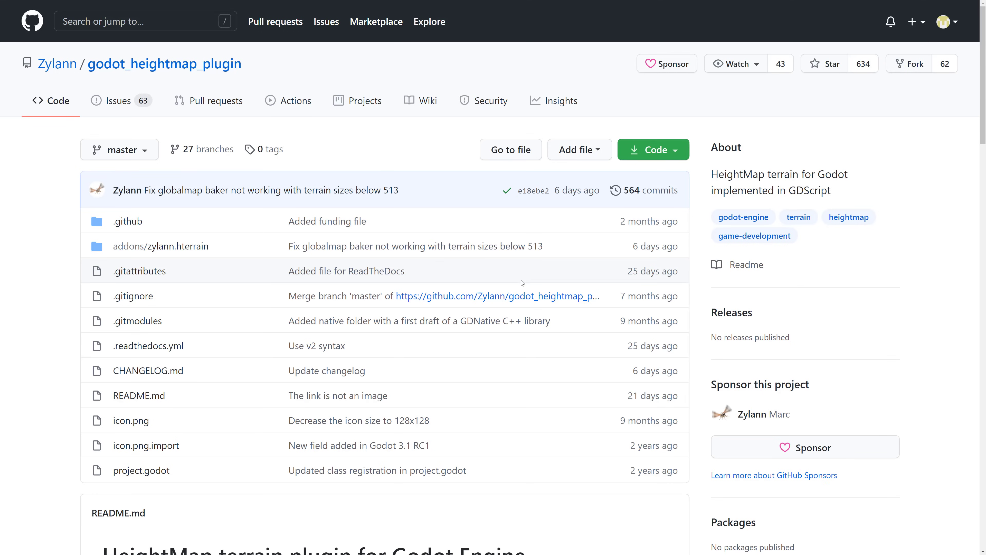
scroll(888, 336, down, 10)
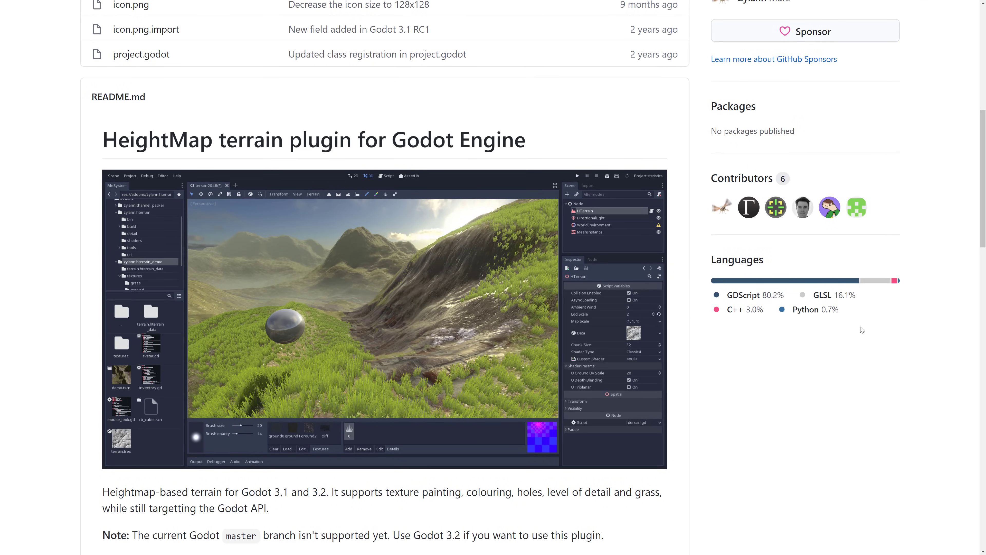
scroll(517, 265, up, 10)
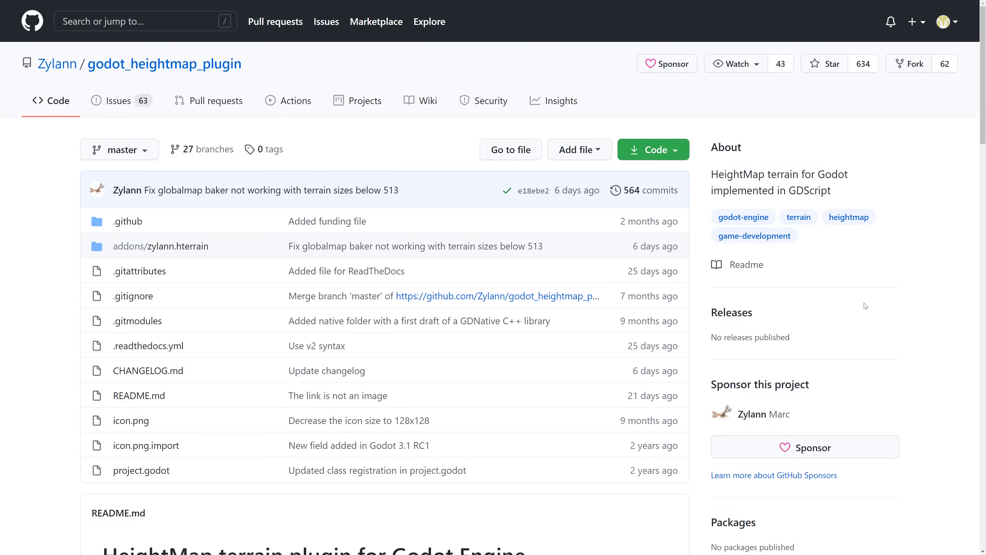
drag(242, 64, 26, 53)
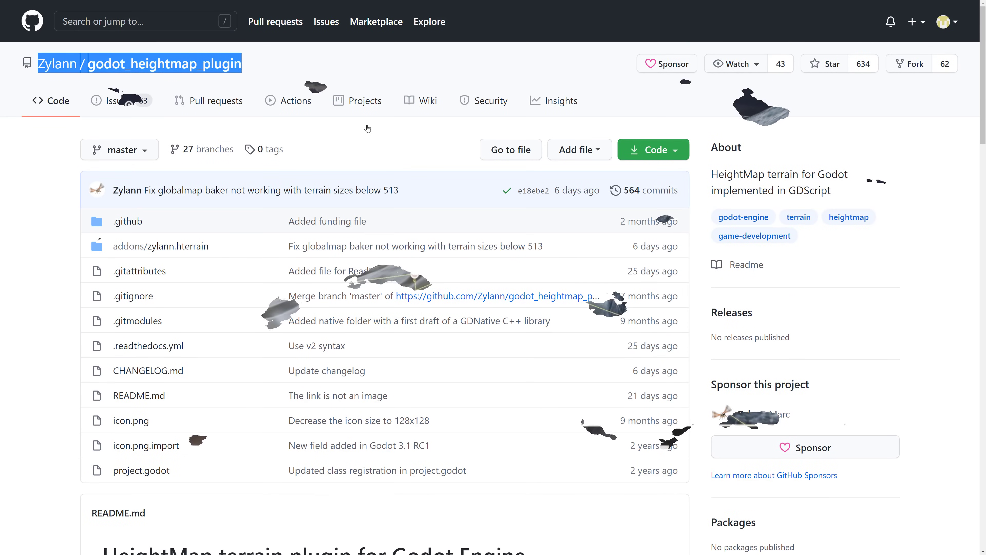